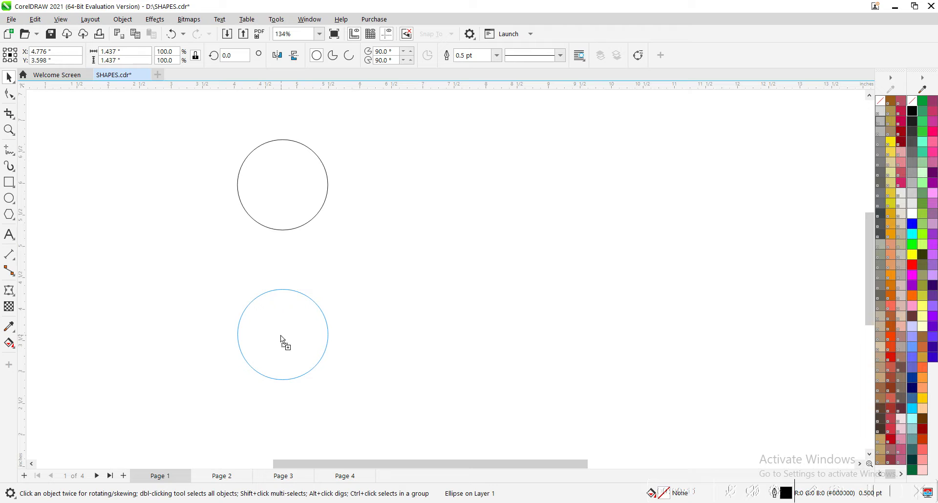
Draw a rectangle about 0.513 by 1.675 inches bridging the two circles and centre it horizontally on them.
key(z)
drag(180, 143, 411, 415)
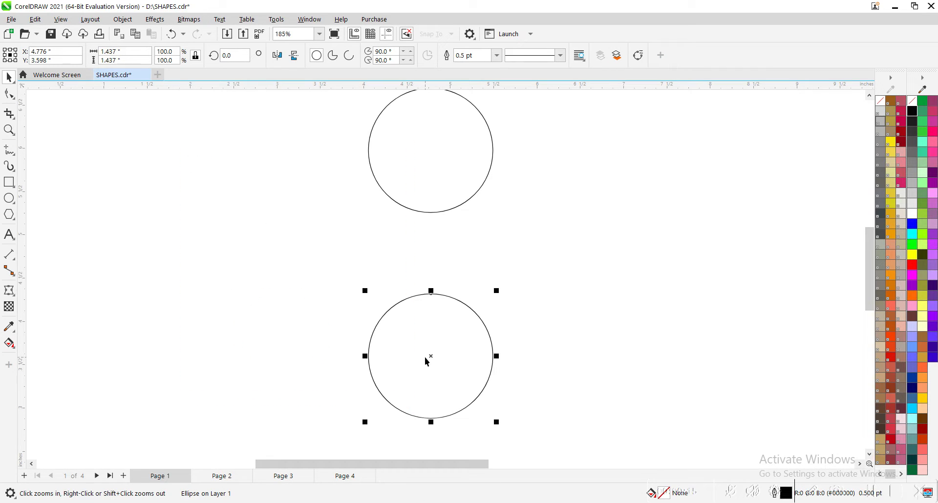
click(9, 182)
drag(410, 179, 454, 324)
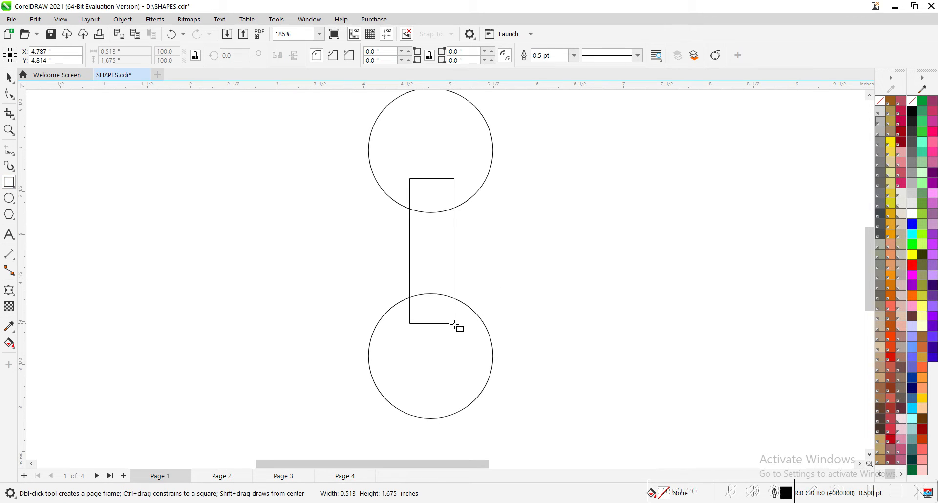
drag(454, 324, 454, 324)
key(space)
shift+click(460, 206)
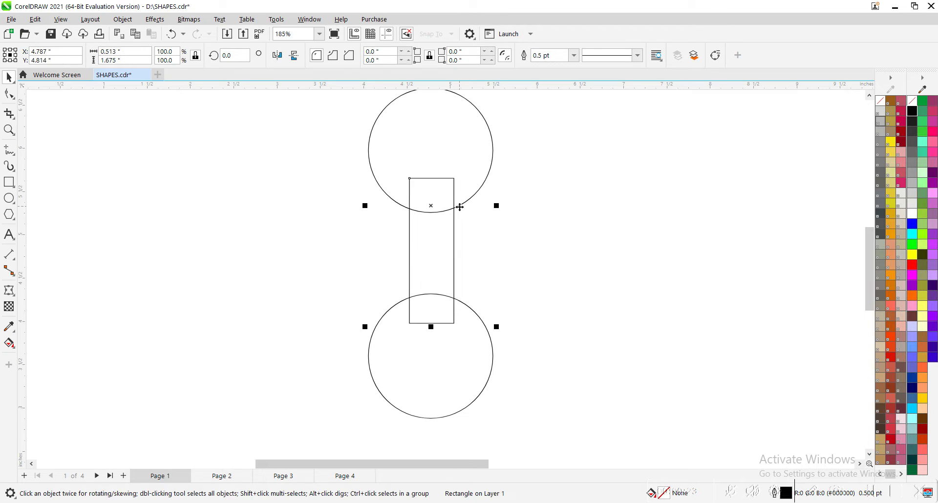
click(550, 216)
Place a copy of the circle against the rectangle's right side and narrow it to about 1.322 inches wide.
drag(475, 190, 544, 292)
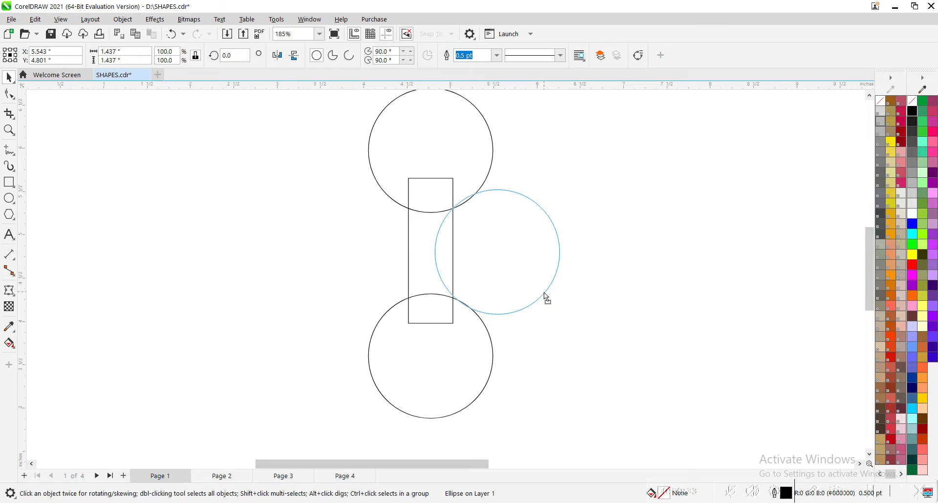
drag(544, 292, 544, 293)
key(z)
drag(310, 153, 622, 364)
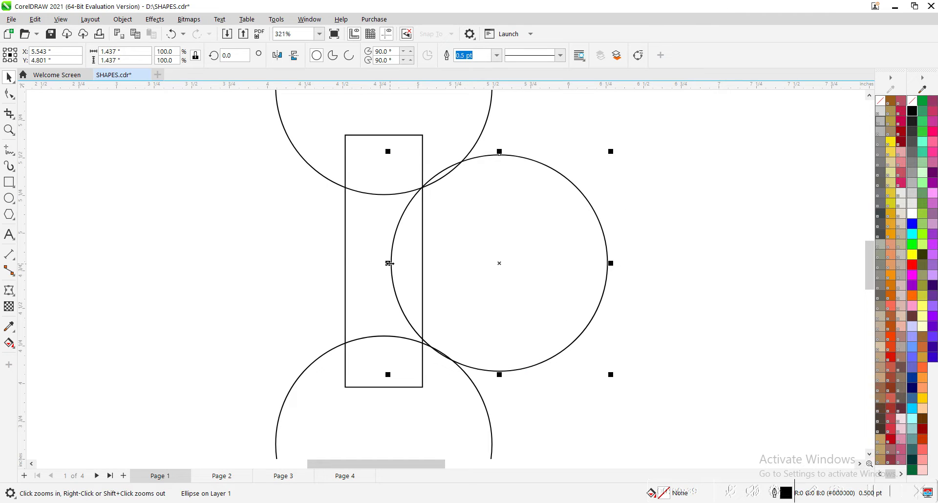
drag(388, 263, 405, 266)
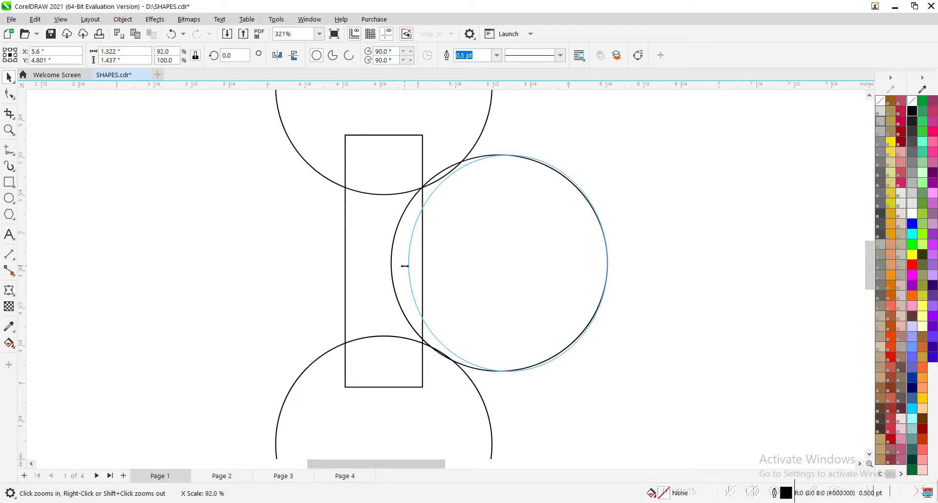
drag(405, 267, 405, 264)
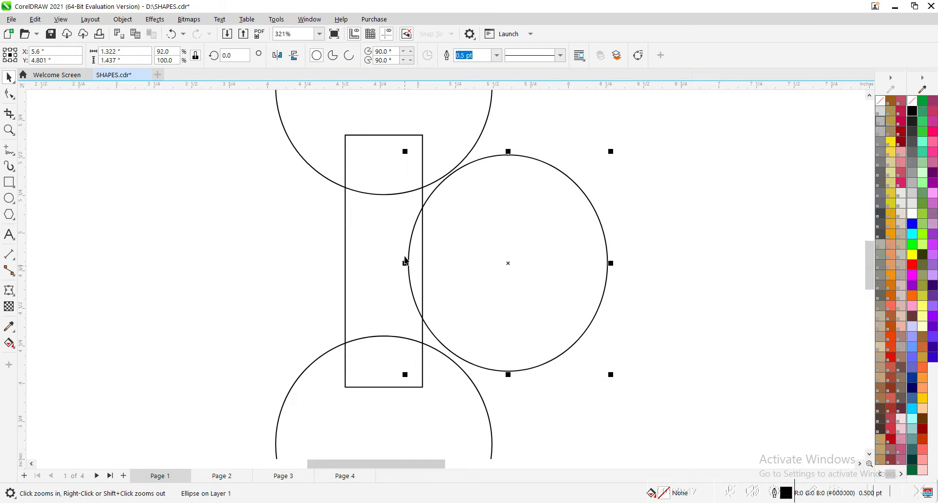
Group the upper and lower circles and align the side ellipse to the group's vertical centre.
click(428, 187)
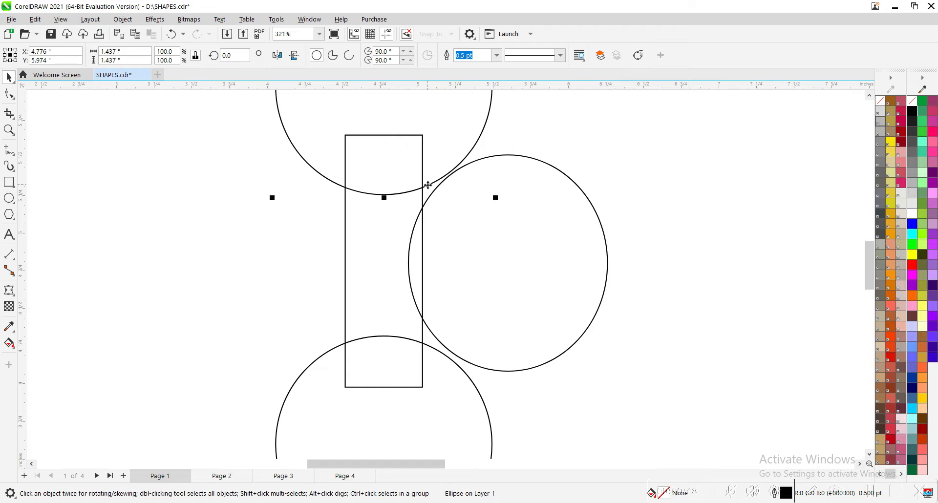
shift+click(434, 350)
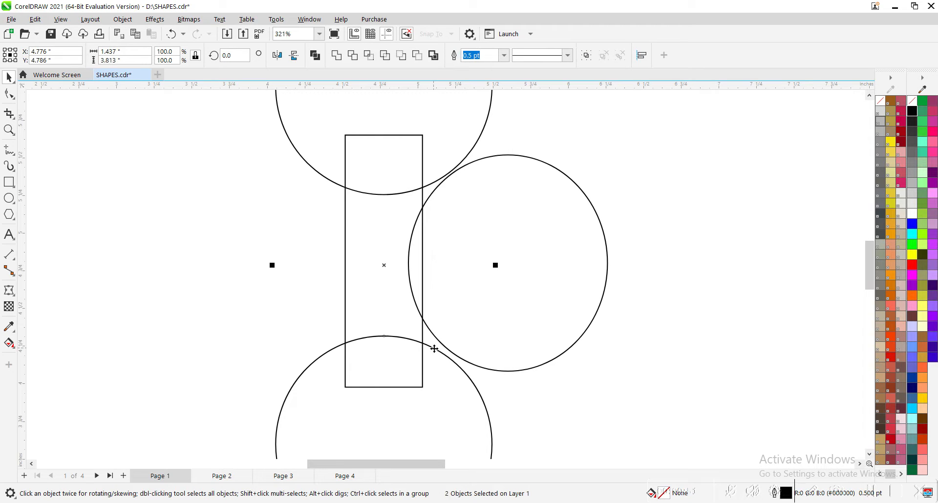
click(428, 331)
shift+click(429, 347)
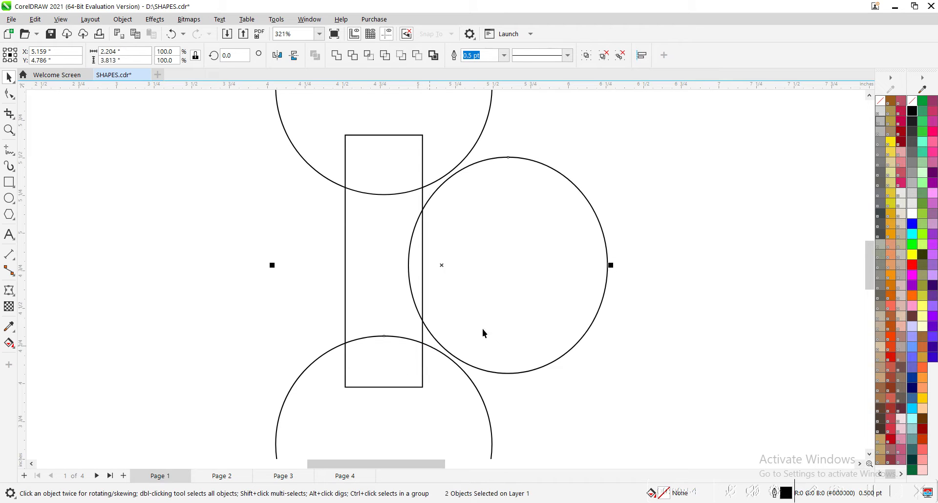
click(678, 271)
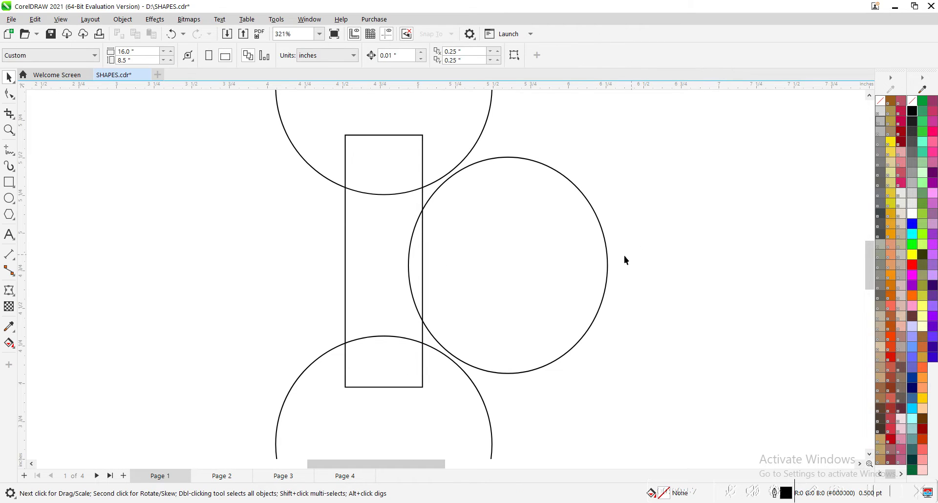
Place a mirrored copy of the right ellipse symmetrically on the rectangle's left side.
click(608, 257)
drag(609, 377, 352, 354)
right_click(353, 354)
drag(395, 320, 347, 312)
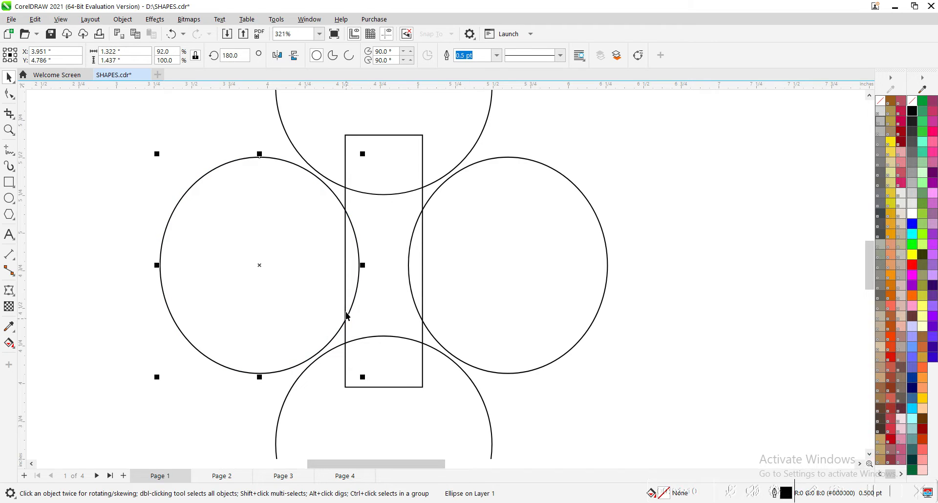
Widen the rectangle symmetrically to about 0.937 inches and align it to the circle group's vertical centre.
click(424, 247)
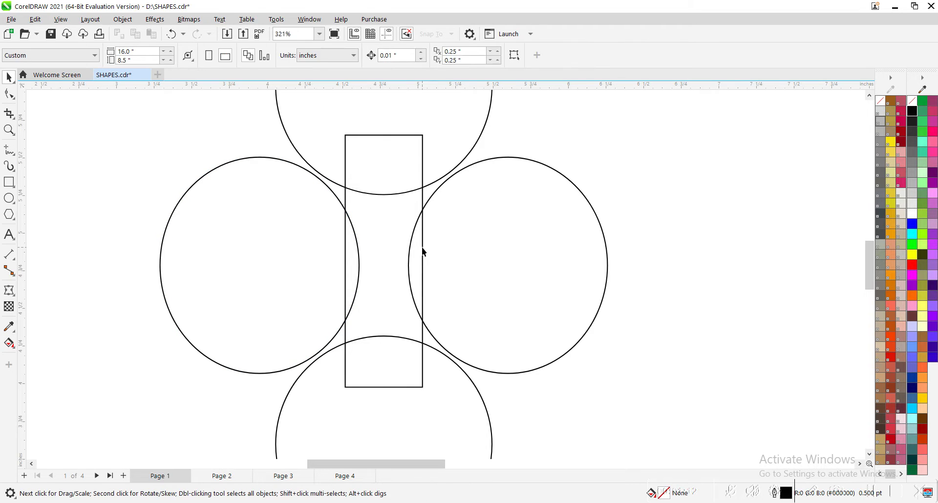
click(421, 247)
drag(427, 262, 457, 261)
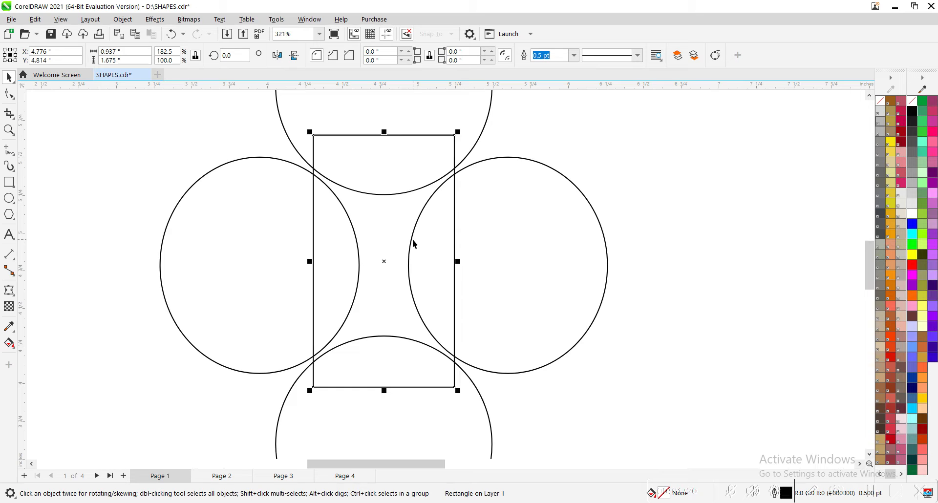
shift+click(394, 195)
key(e)
click(413, 200)
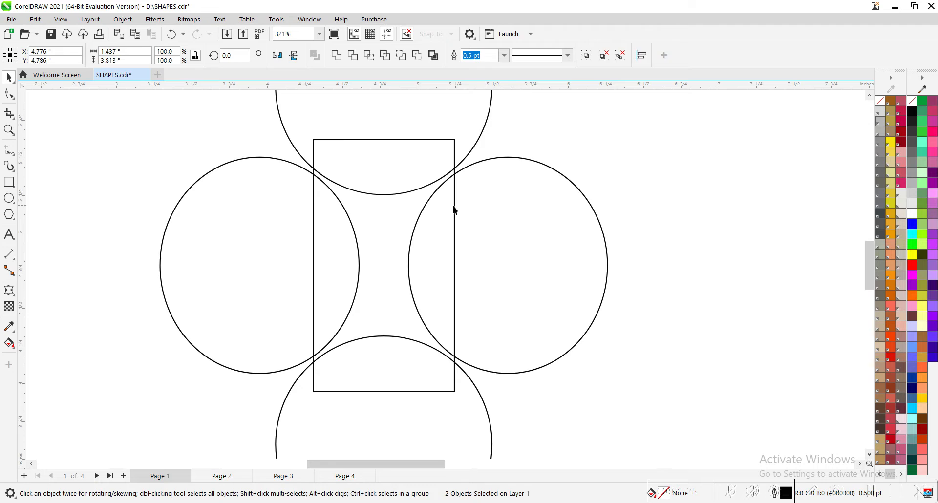
Fill the enclosed region between the four circular shapes with blue-grey using the Smart Fill tool.
click(466, 171)
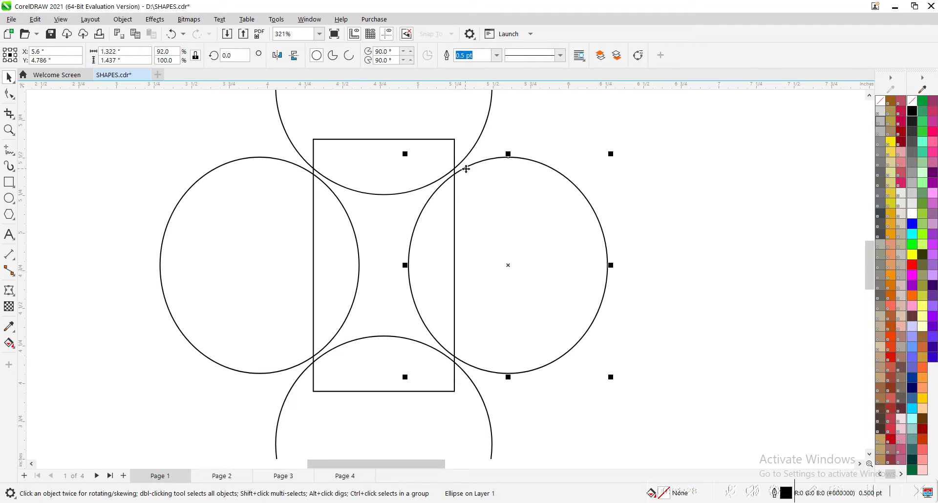
click(9, 343)
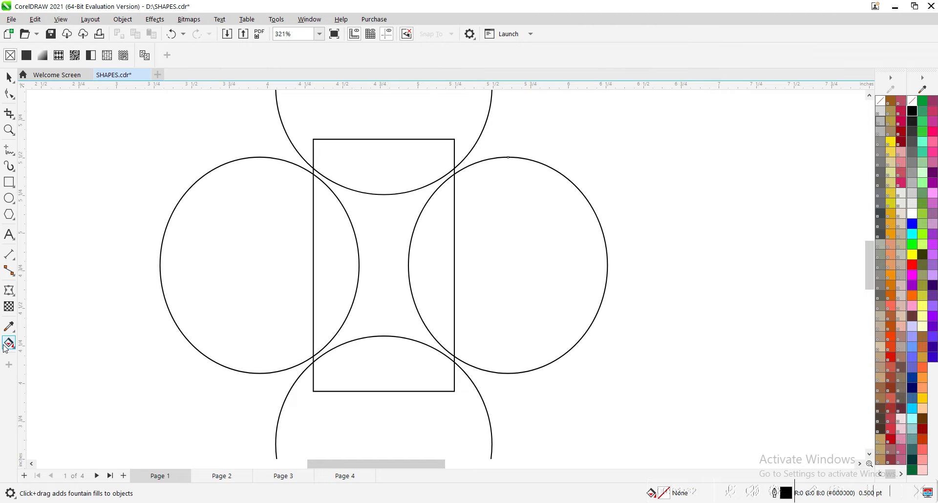
click(9, 344)
click(51, 364)
click(385, 312)
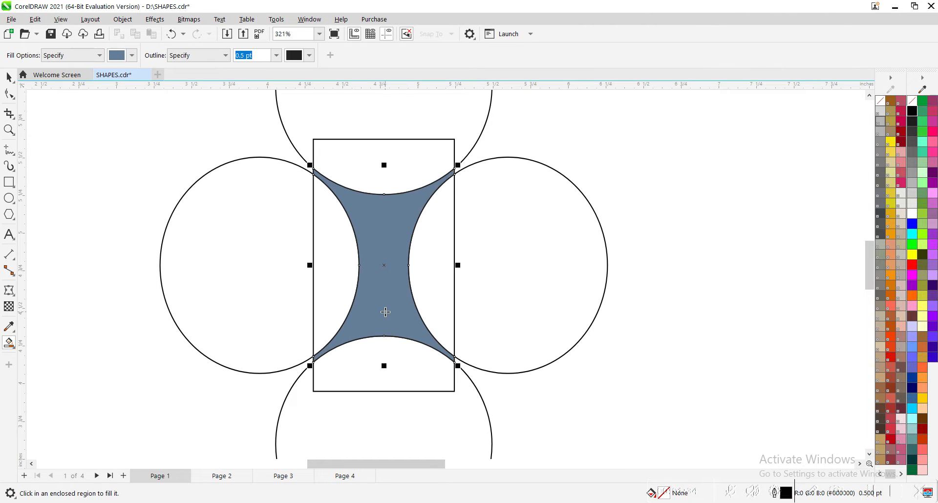
key(space)
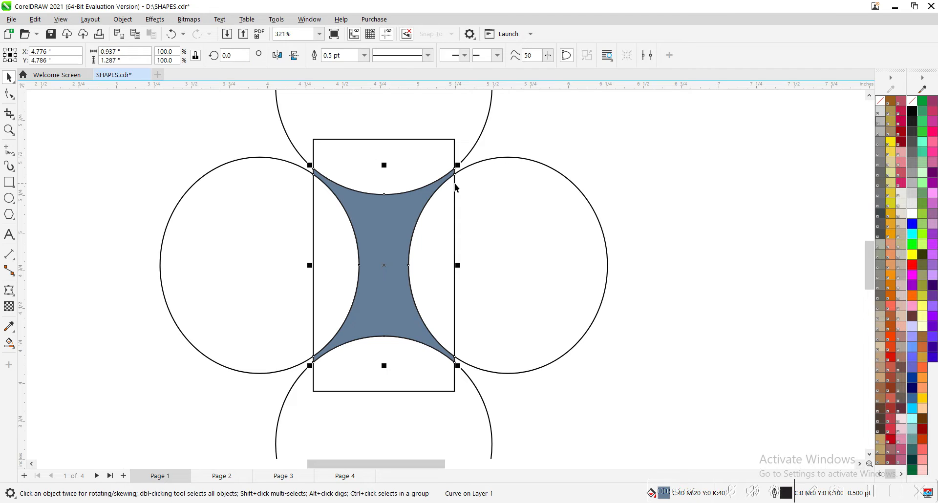
Delete the construction rectangle and both side ellipses around the filled connector shape.
click(454, 184)
key(Delete)
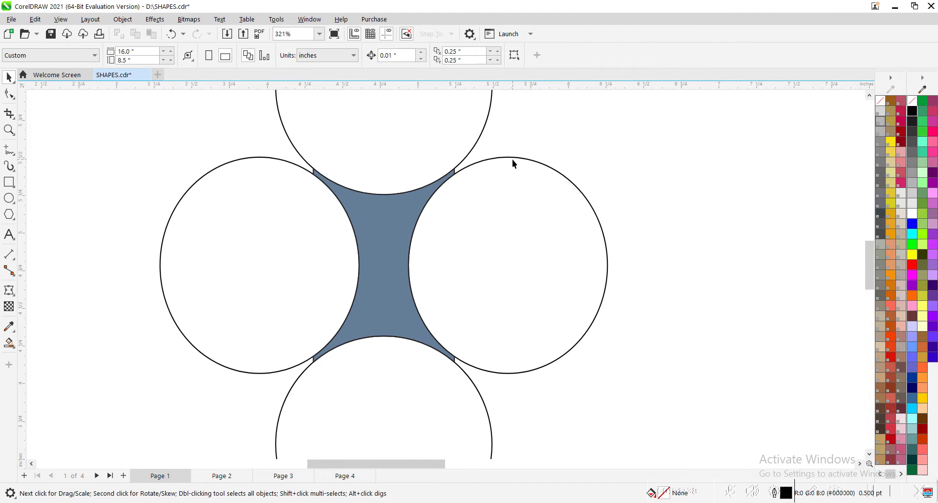
click(516, 160)
key(Delete)
click(247, 159)
key(Delete)
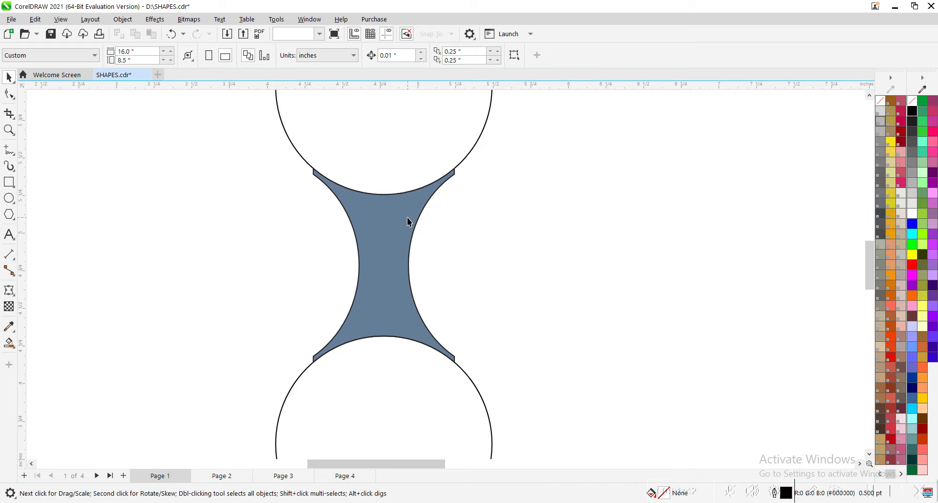
Ungroup the upper and lower circles.
click(407, 218)
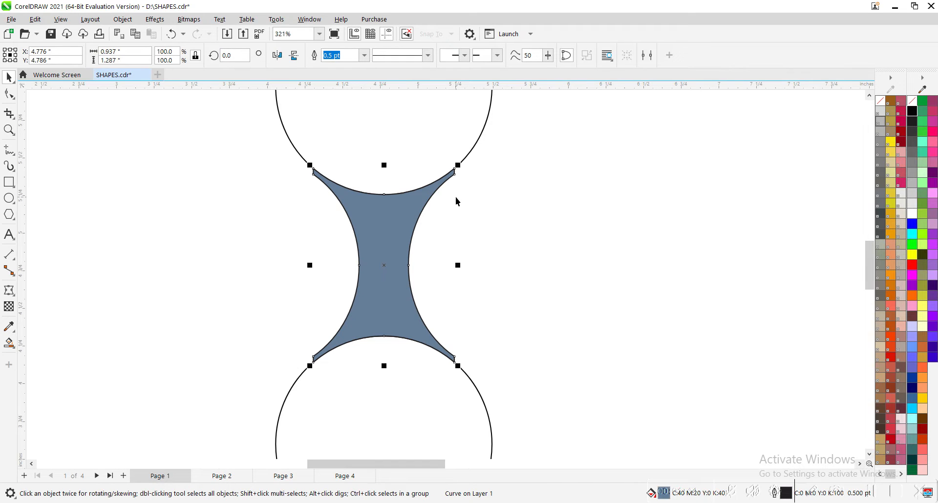
scroll(457, 201, down, 2)
click(536, 196)
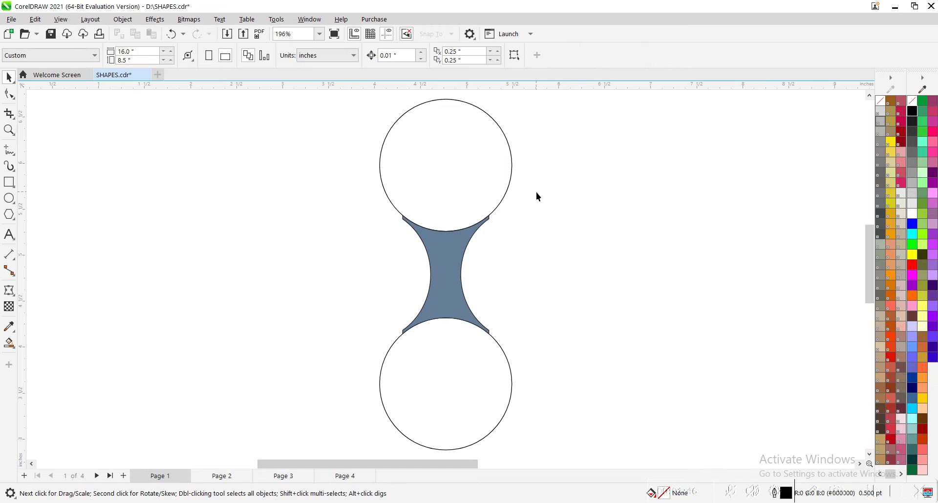
click(512, 184)
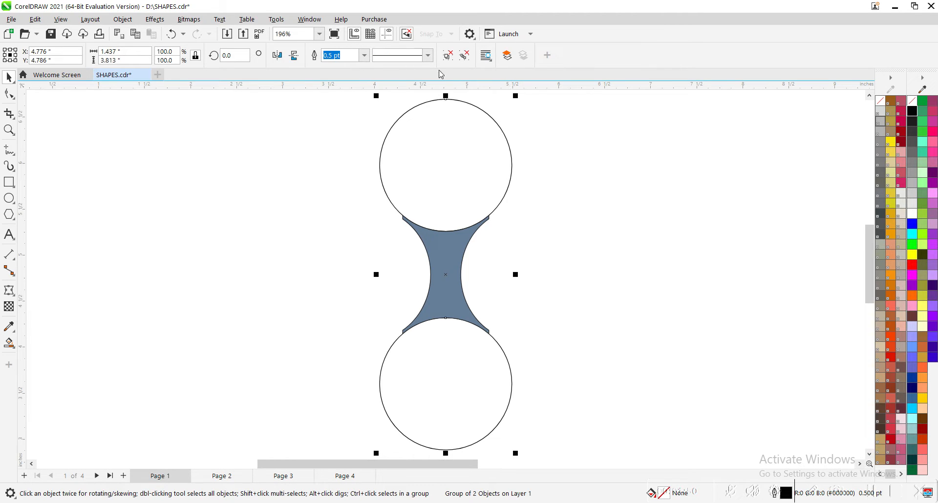
Create a concentric copy of the upper circle enlarged to about 1.495 inches in diameter.
ctrl+click(506, 193)
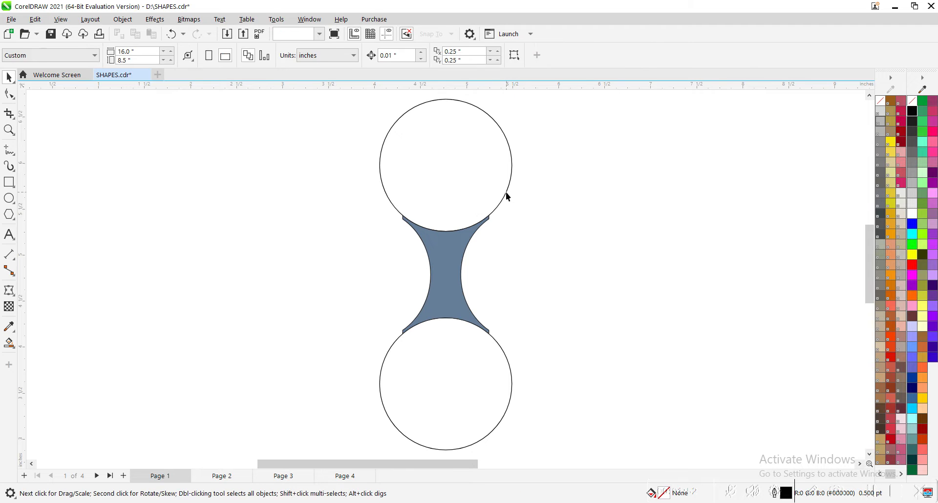
key(z)
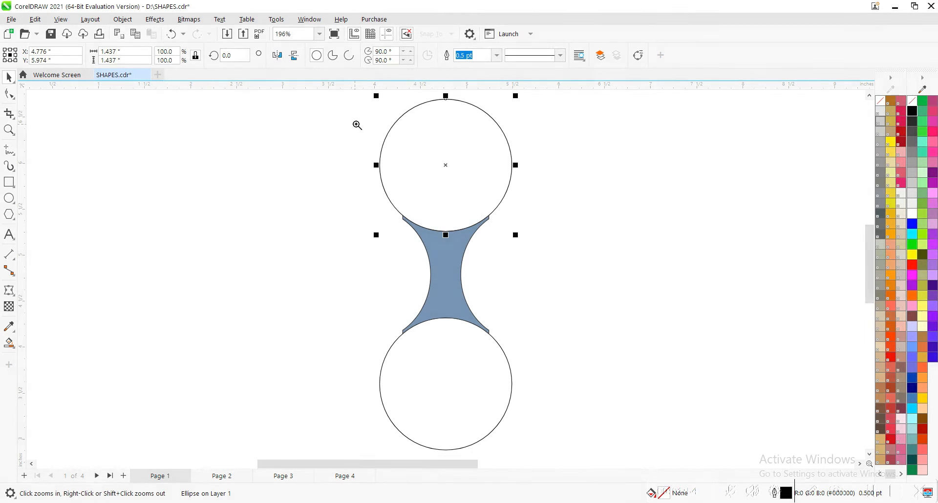
drag(356, 124, 642, 269)
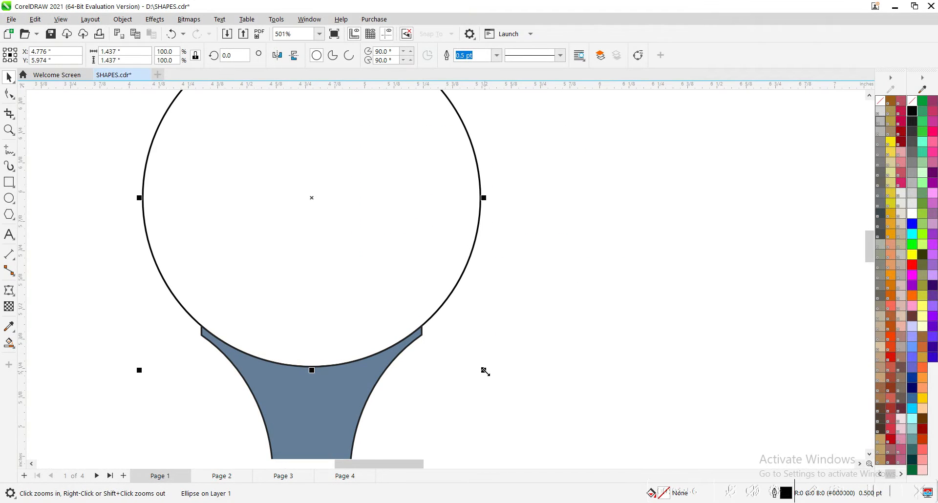
drag(505, 382, 506, 378)
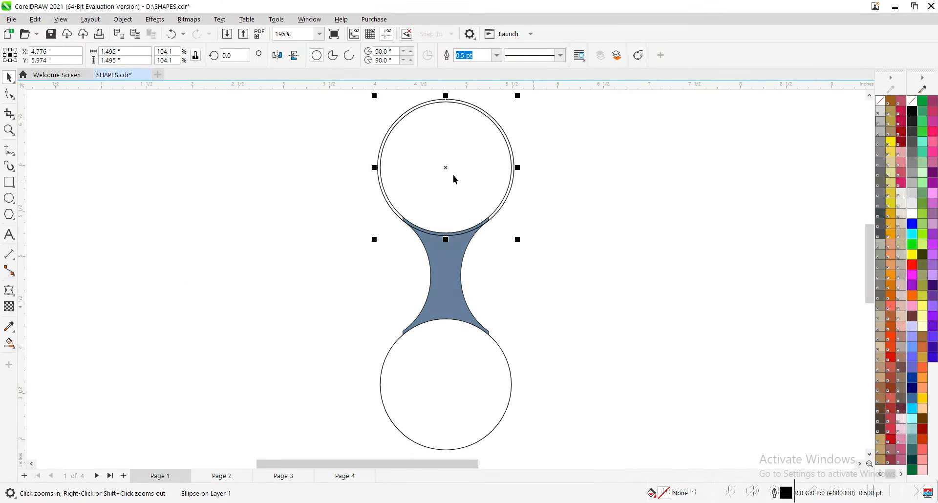
Copy the enlarged outer circle and centre the copy on the lower circle.
drag(447, 166, 448, 210)
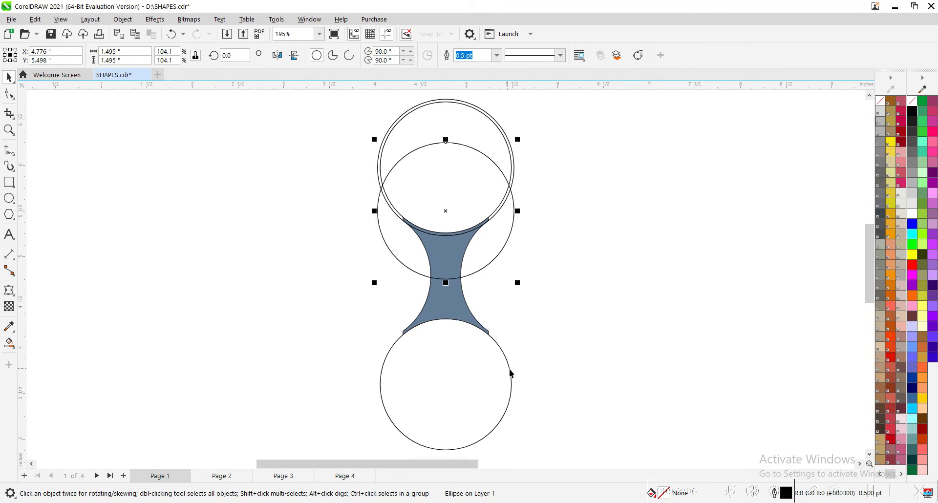
shift+click(511, 370)
key(e)
click(600, 312)
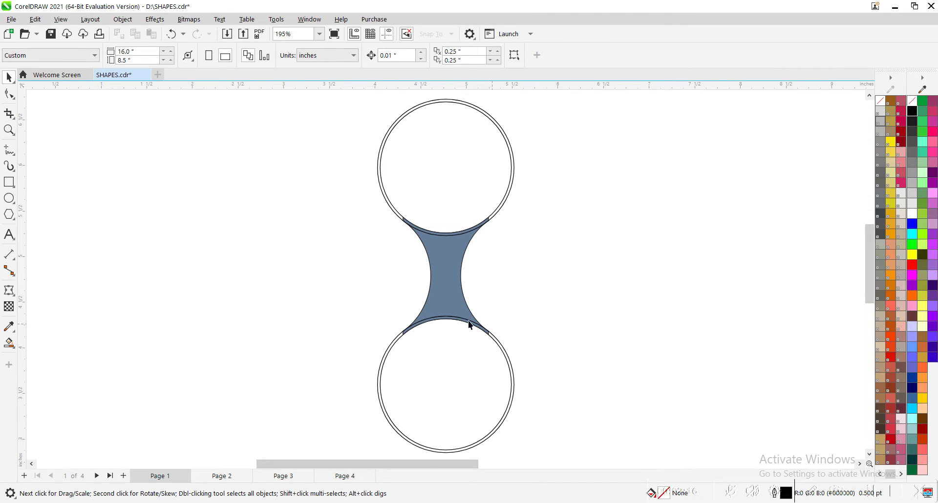
scroll(449, 326, down, 2)
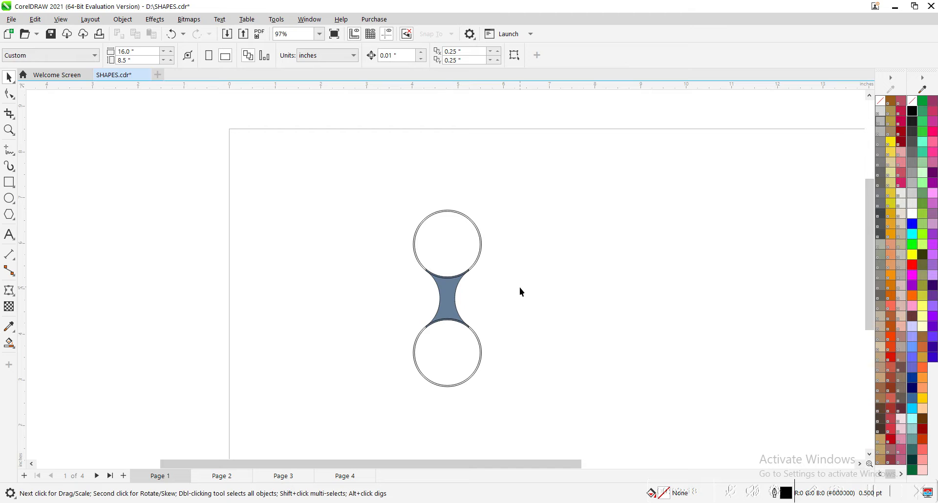
key(z)
drag(530, 373, 564, 413)
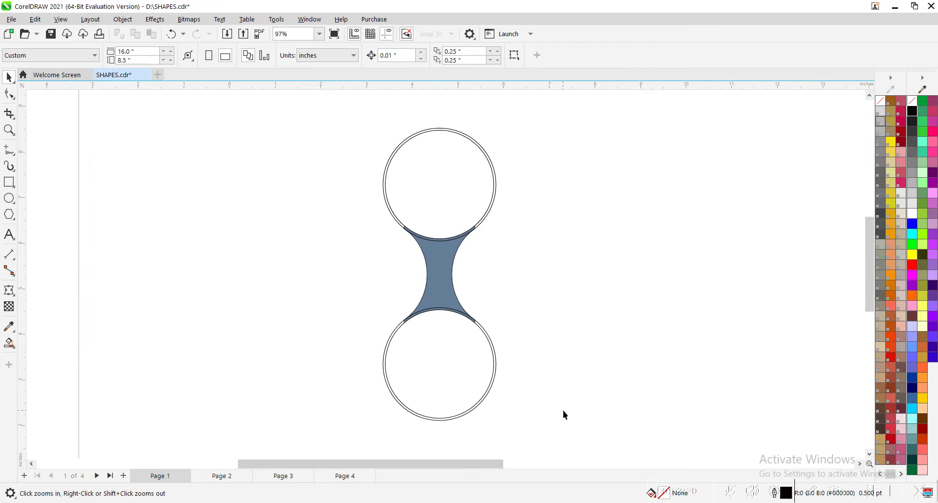
key(space)
drag(332, 112, 568, 432)
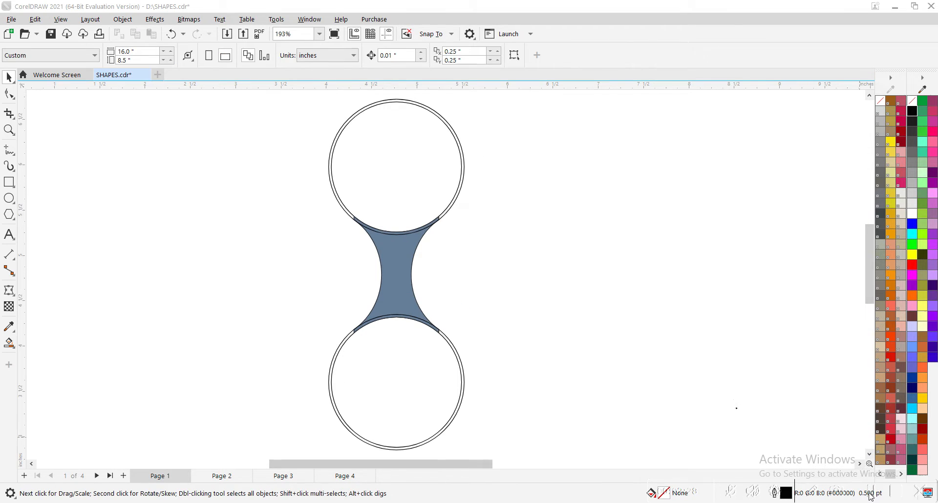
click(619, 314)
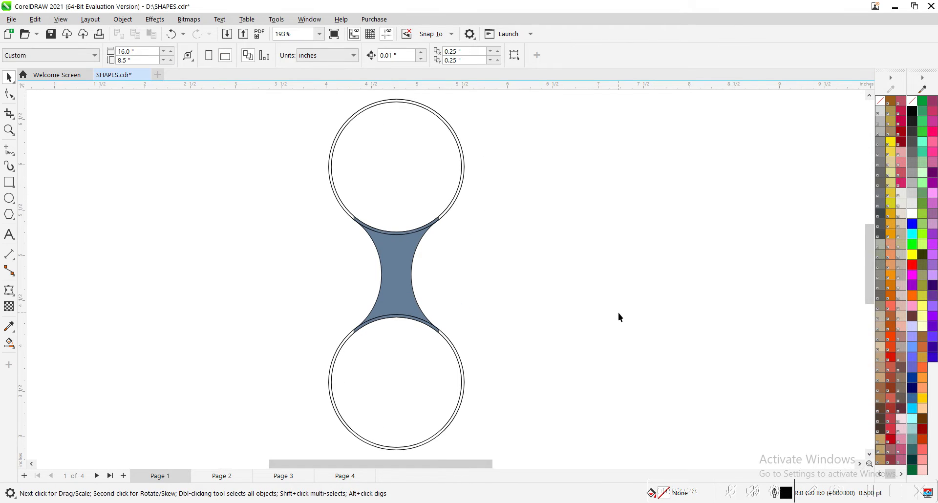
Place a copy of the filled connector beside the original and rotate the copy by 90 degrees.
click(399, 278)
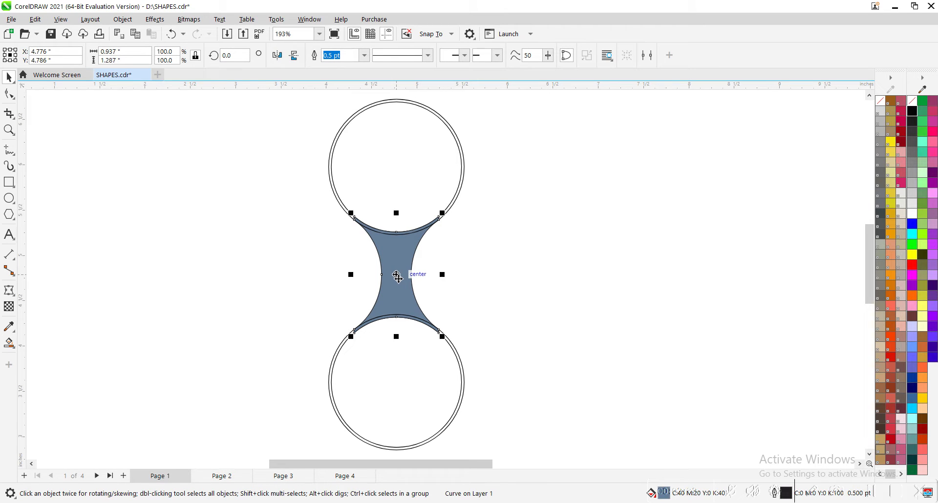
drag(396, 282, 537, 218)
click(536, 247)
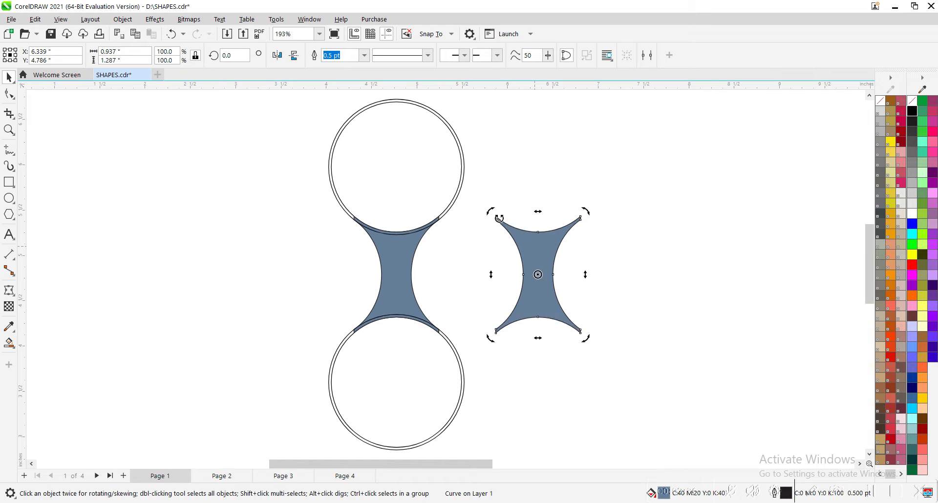
double_click(243, 55)
text(90)
key(Return)
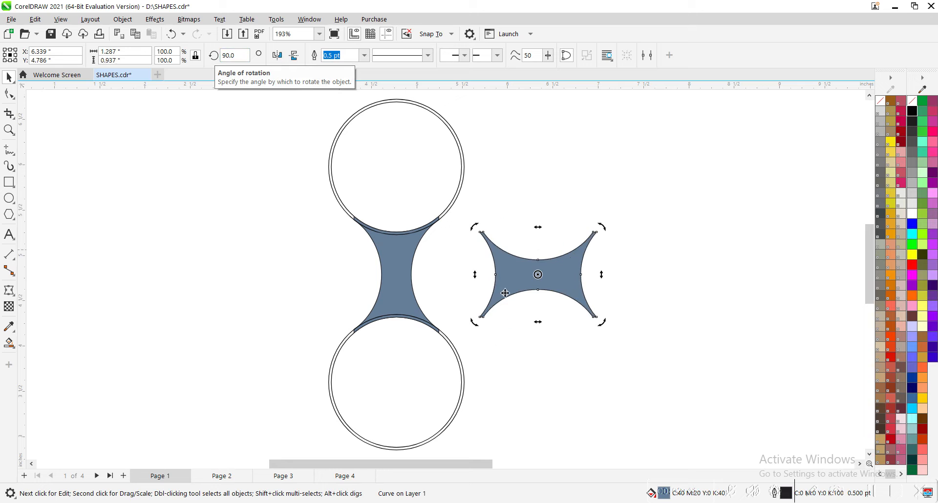
Align the rotated connector copy with the upper circle's horizontal centreline and attach its curved end to the upper inner circle.
drag(504, 290, 477, 177)
key(F2)
drag(400, 107, 507, 213)
shift+click(450, 196)
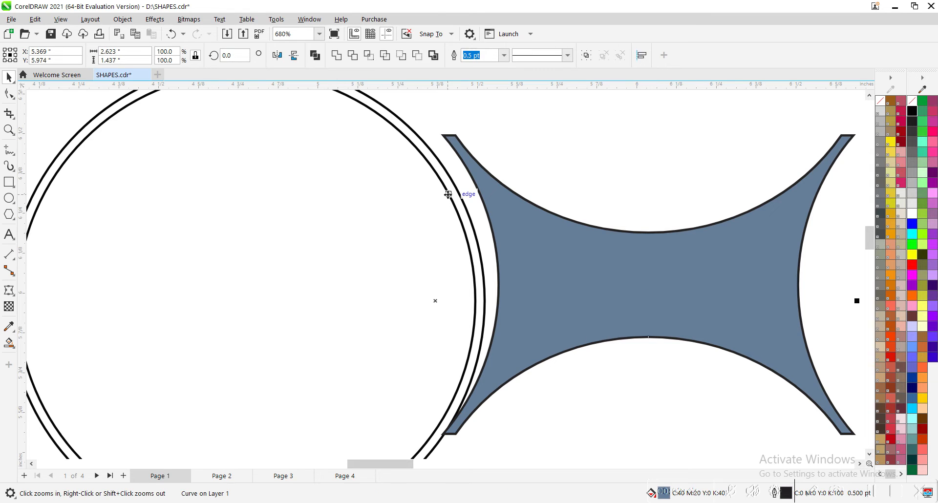
key(c)
click(481, 213)
click(496, 256)
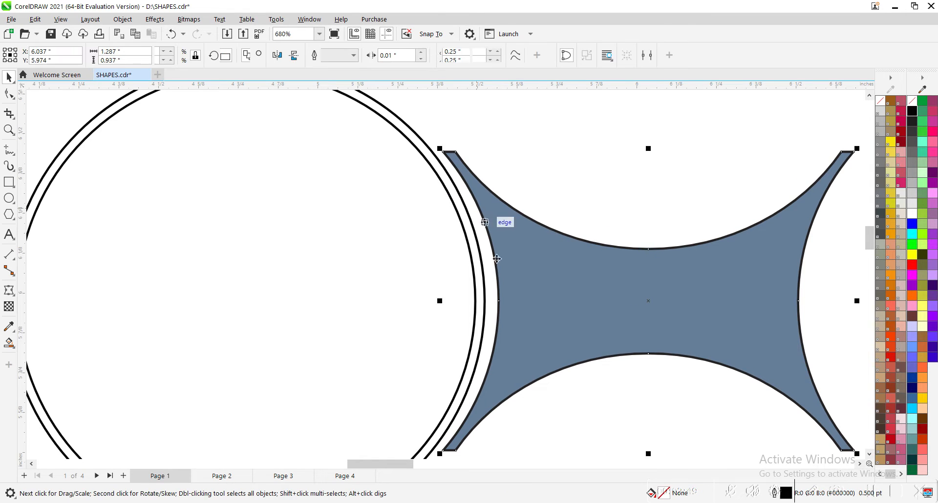
drag(499, 301, 475, 301)
click(543, 198)
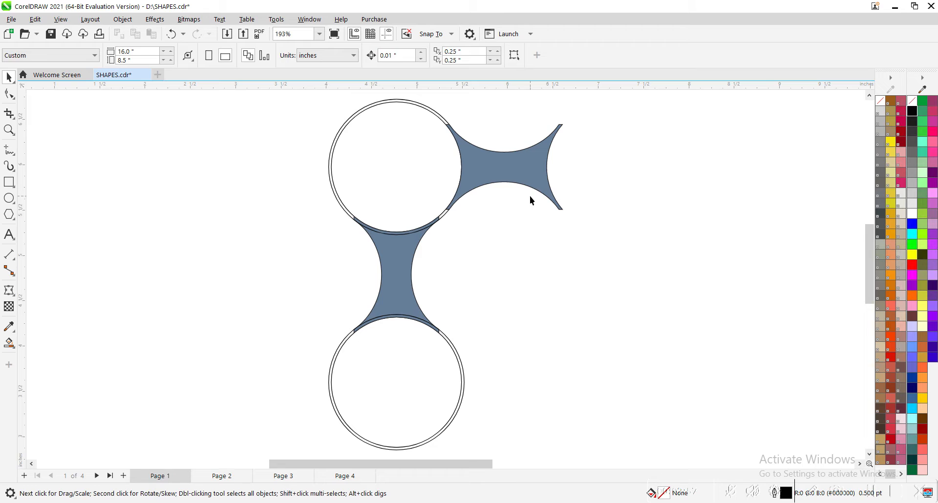
Group the four circles with the vertical connector and place a copy of the group up and to the right.
scroll(460, 160, down, 1)
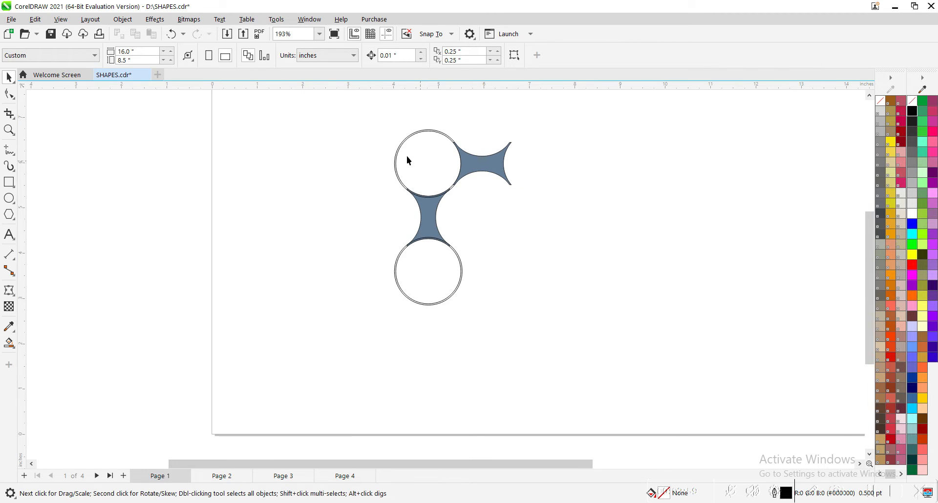
drag(367, 122, 479, 324)
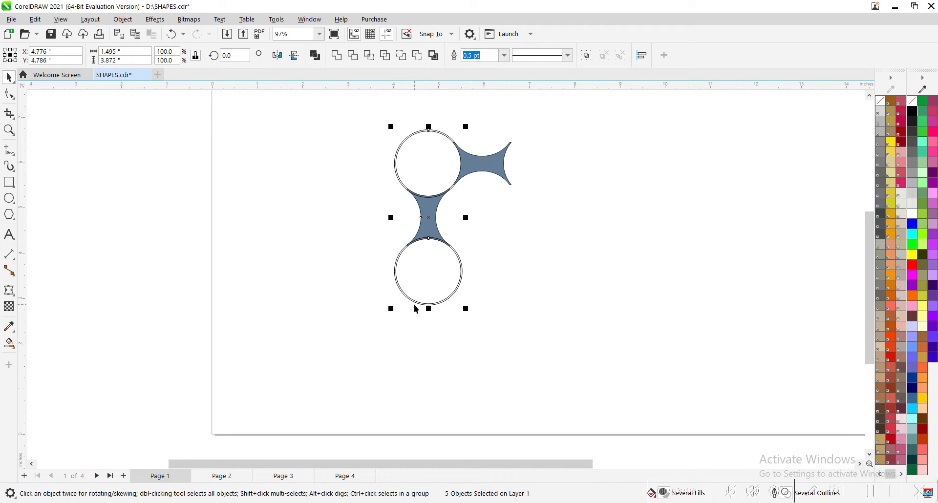
key(ctrl+g)
drag(415, 306, 526, 196)
Fit the copied group's lower inner circle against the free end of the horizontal connector, nudging it 0.02 inches right and 0.01 inches up.
key(z)
drag(461, 117, 588, 210)
drag(373, 244, 371, 255)
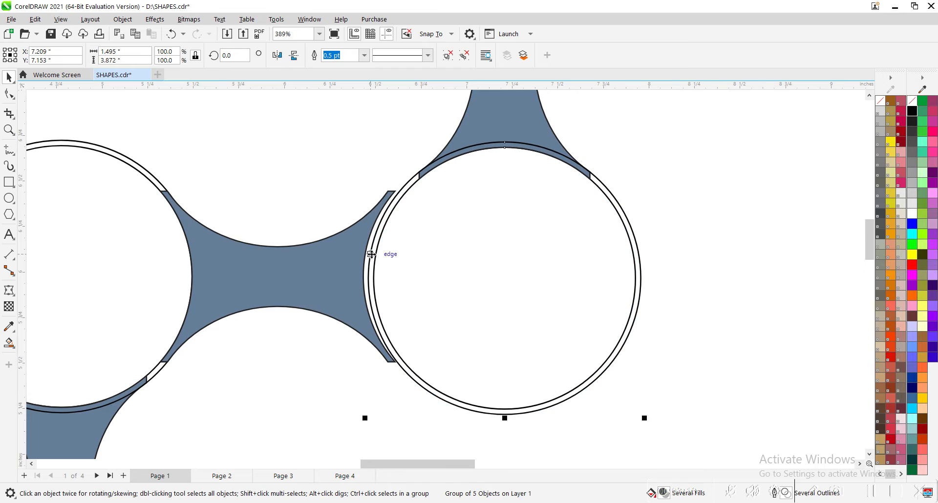
drag(374, 268, 361, 264)
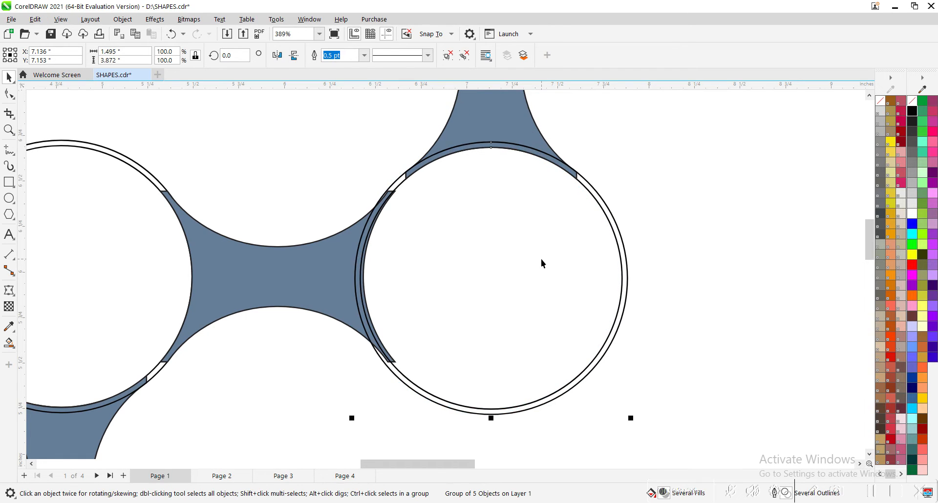
key(Right)
key(Right)
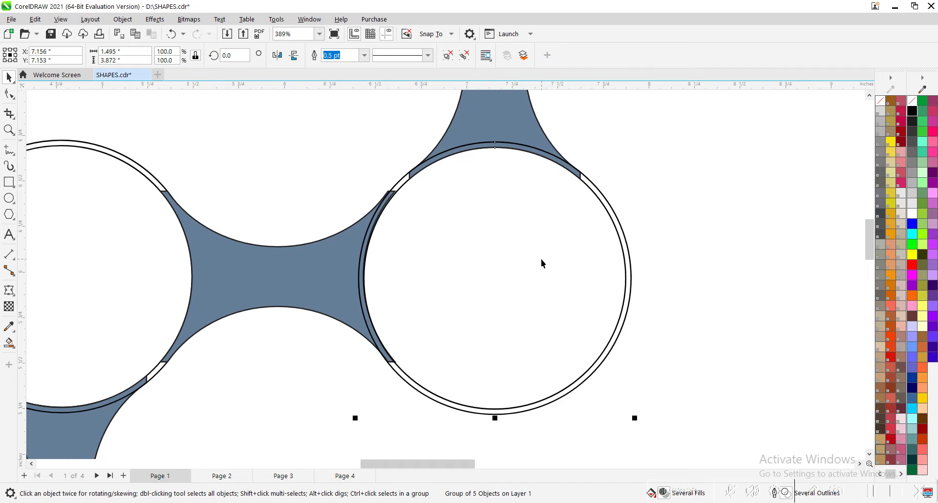
key(Up)
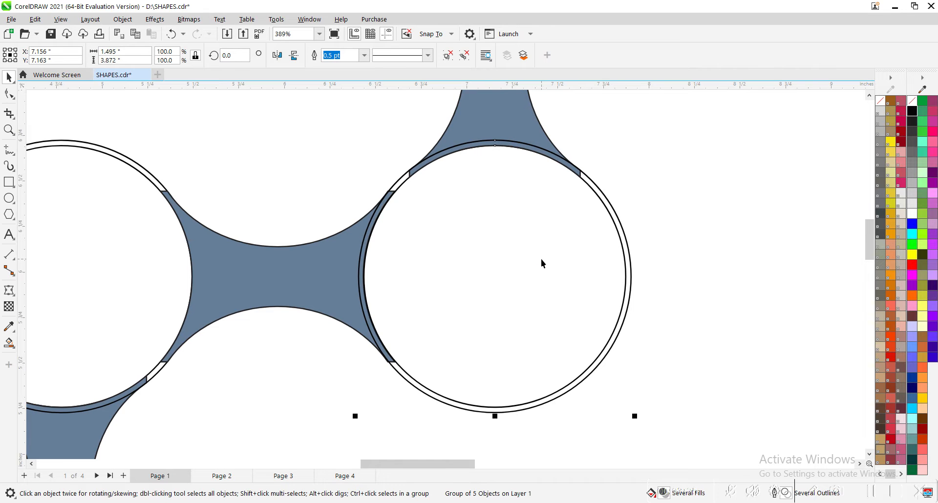
click(666, 208)
Try rotating the whole circle chain to 45 degrees, and set its rotation angle back to 0.
key(shift+F4)
drag(347, 123, 582, 387)
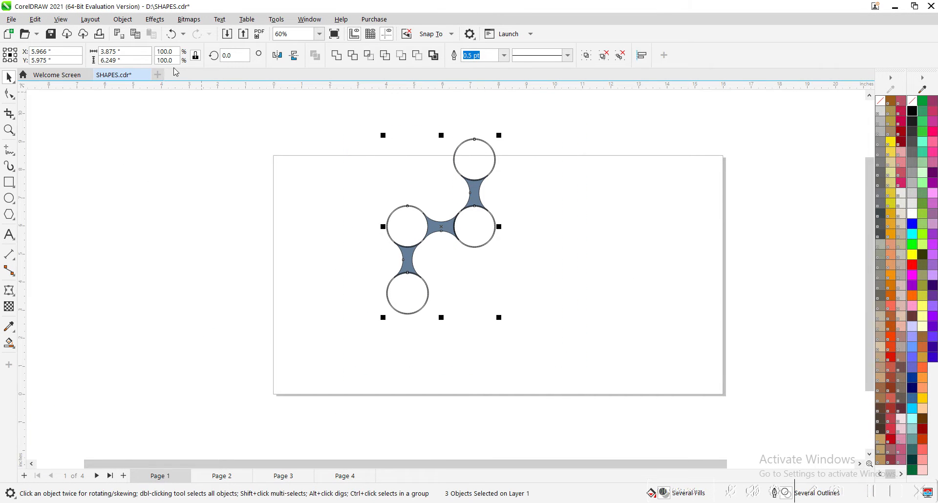
click(223, 57)
text(45)
key(Return)
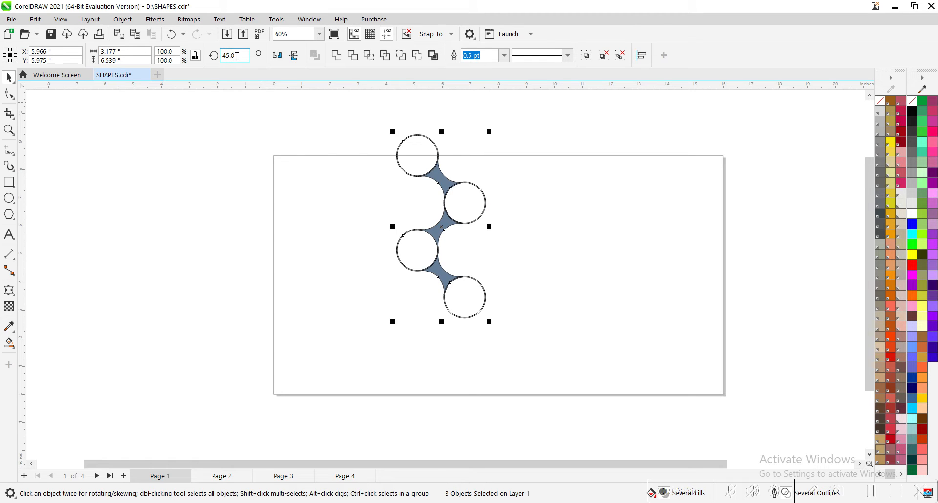
drag(237, 56, 227, 131)
text(0)
key(Return)
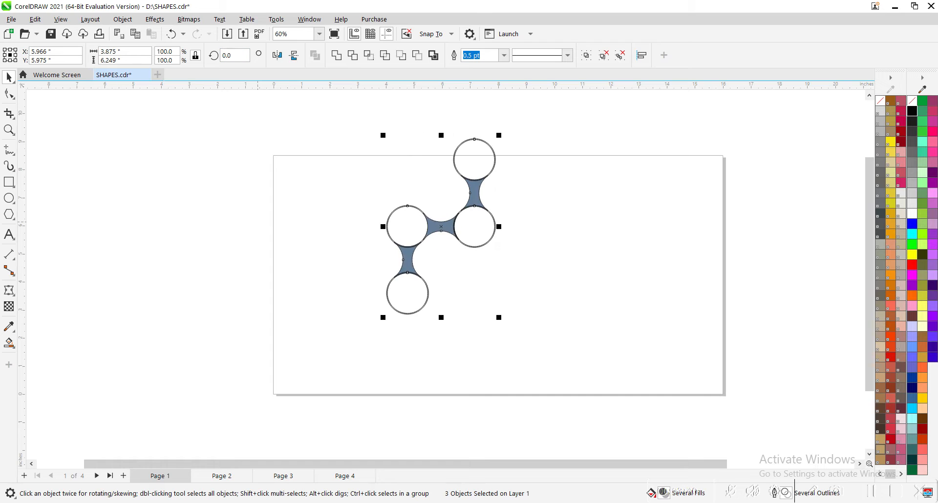
Rotate the whole circle chain about its centre to 315 degrees so that it forms a horizontal zigzag.
click(439, 230)
drag(502, 135, 564, 201)
key(Escape)
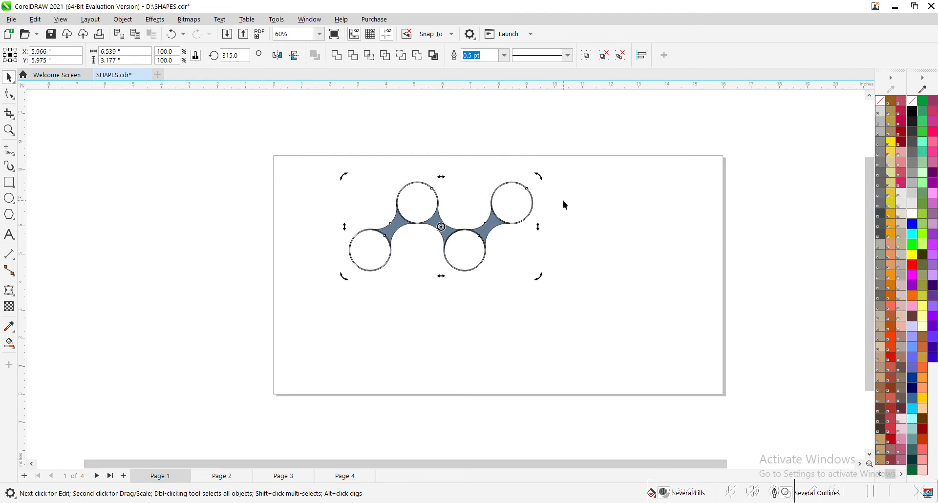
Group the rotated chain to centre it on the page, and ungroup all of its objects.
drag(314, 139, 579, 309)
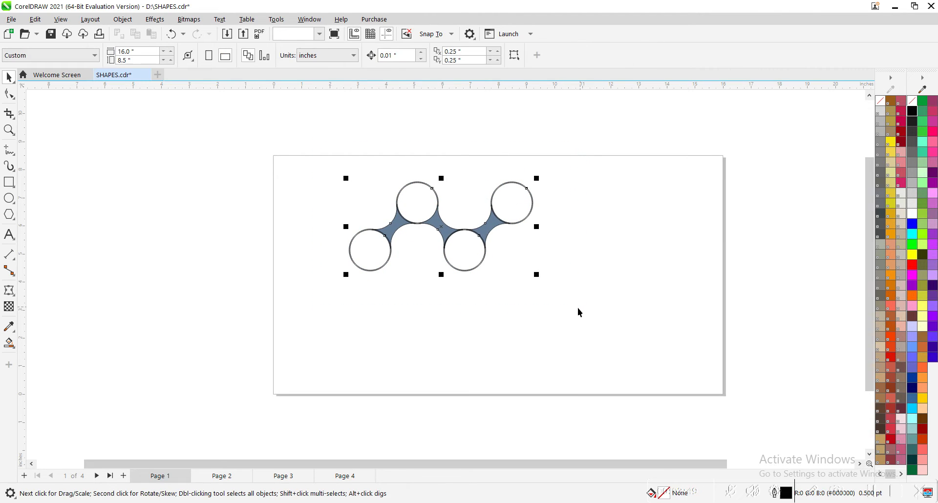
key(ctrl+g)
key(p)
key(shift+F2)
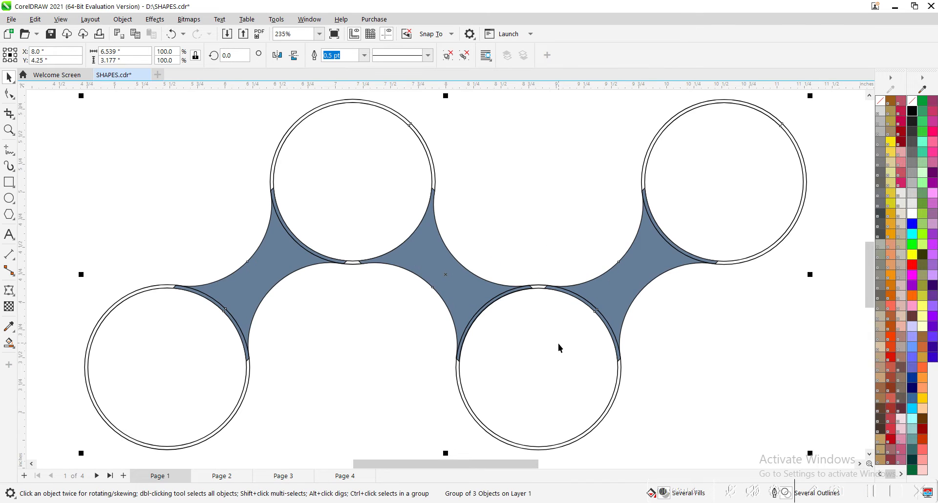
click(464, 58)
click(307, 335)
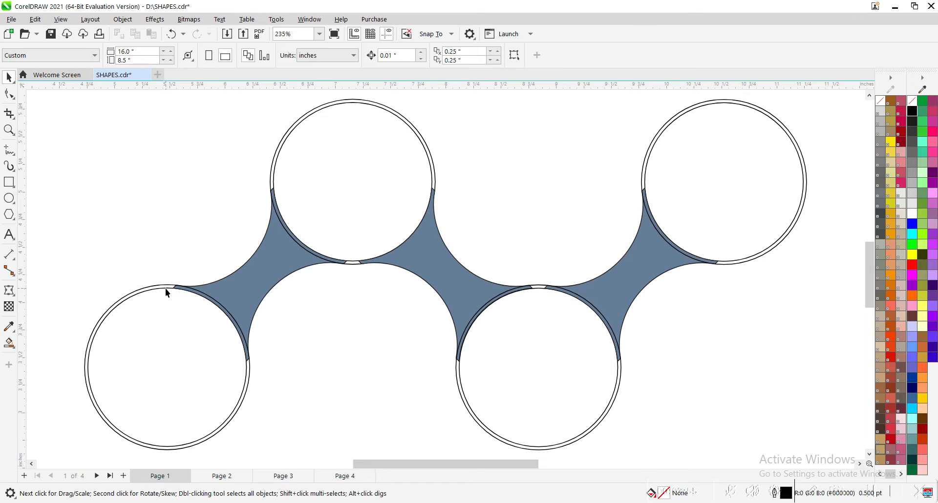
Fill the lower-left inner circle with light grey #E6E6E6 and add a concentric, outline-free copy scaled to 88%.
click(164, 290)
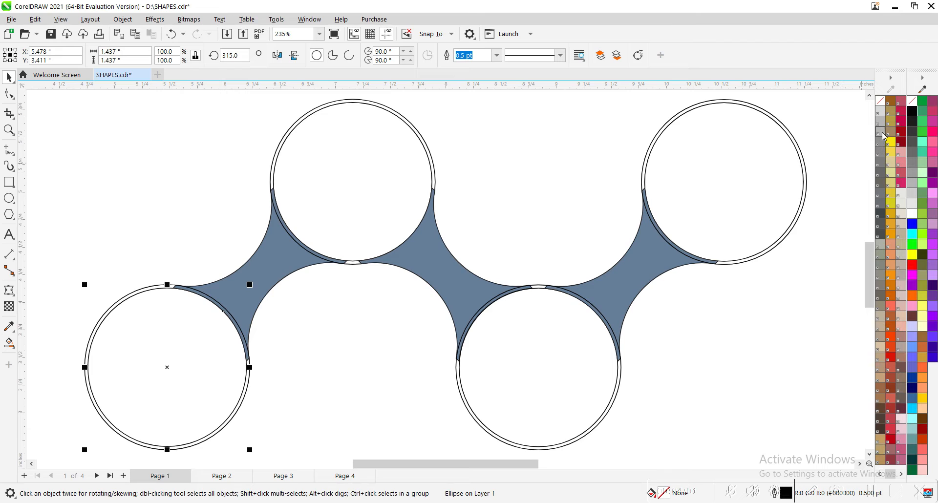
click(912, 203)
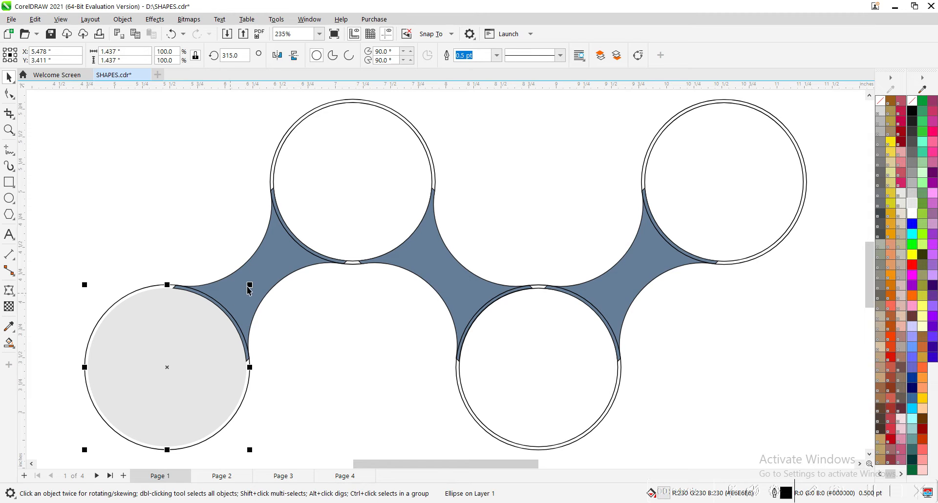
drag(250, 285, 240, 293)
Apply a diagonal fountain fill from light grey at the upper left to white at the lower right of the smaller circle.
click(13, 345)
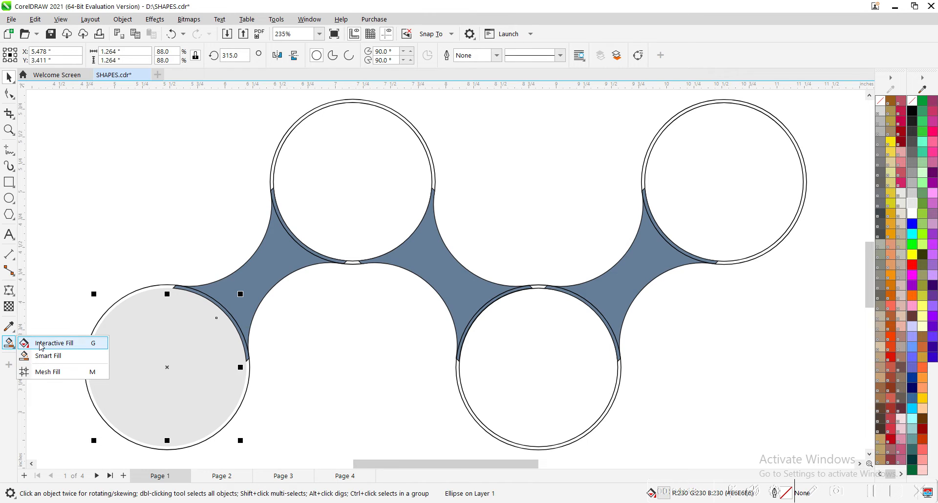
click(41, 343)
drag(122, 323, 217, 406)
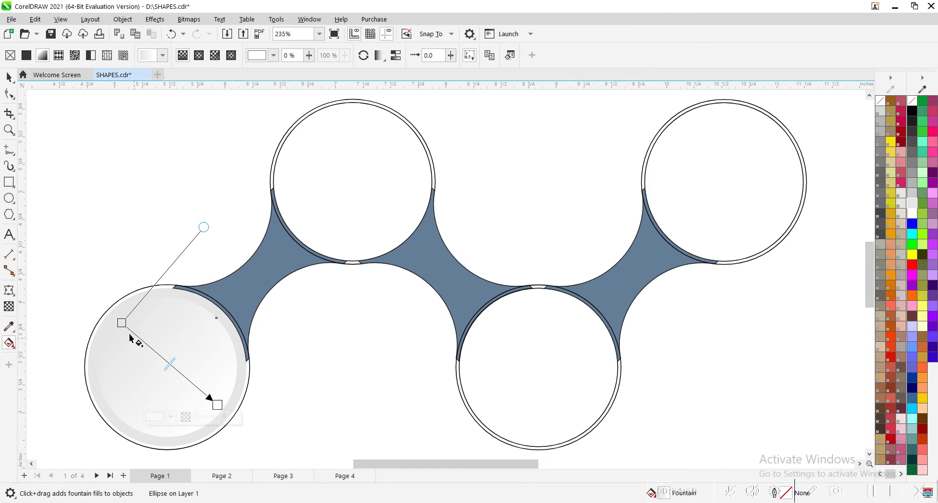
drag(122, 323, 97, 301)
click(333, 414)
key(space)
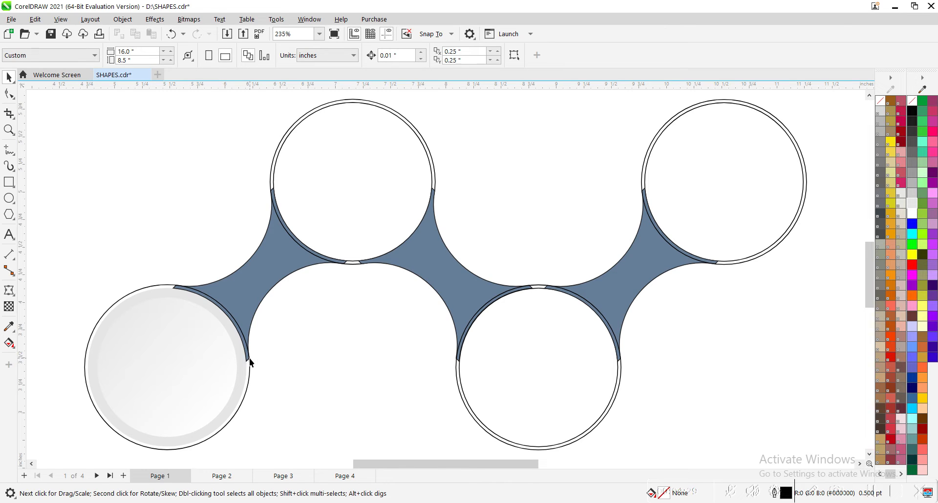
Weld the outer circles and all three connectors into a single zigzag shape.
click(251, 312)
click(250, 376)
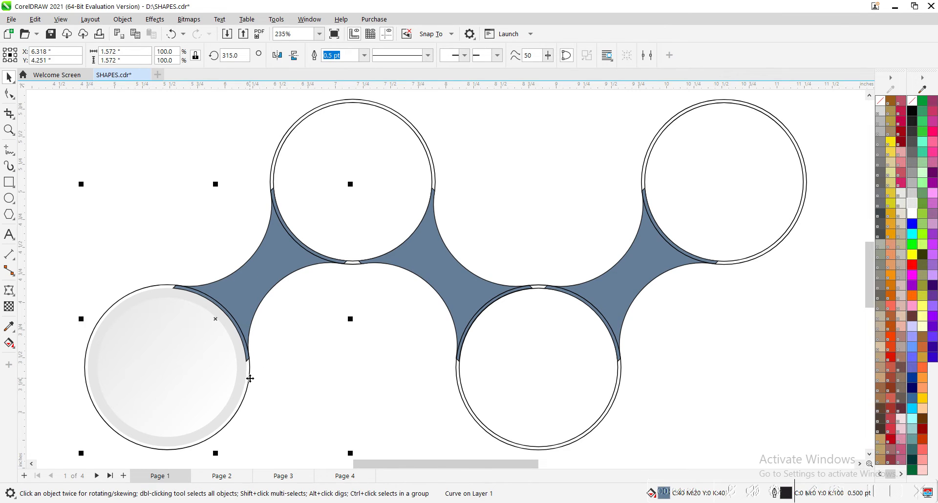
shift+click(437, 181)
shift+click(460, 282)
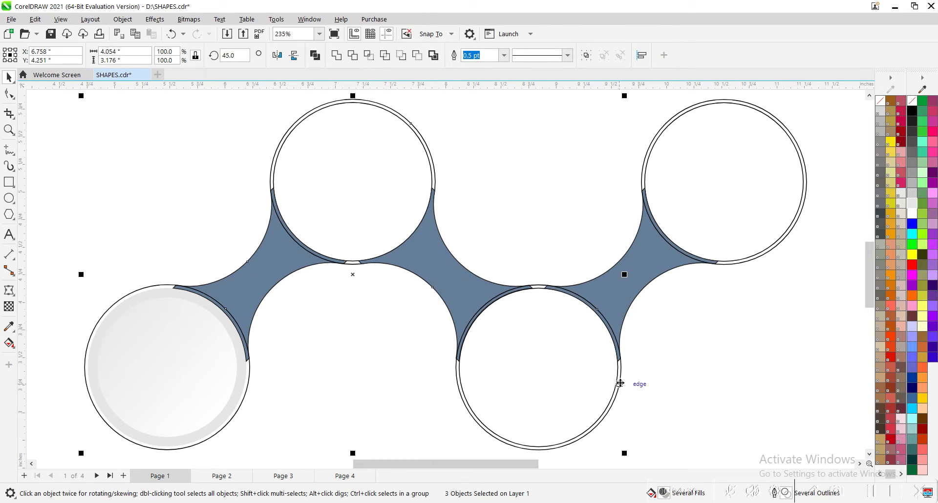
shift+click(624, 274)
shift+click(739, 267)
click(336, 54)
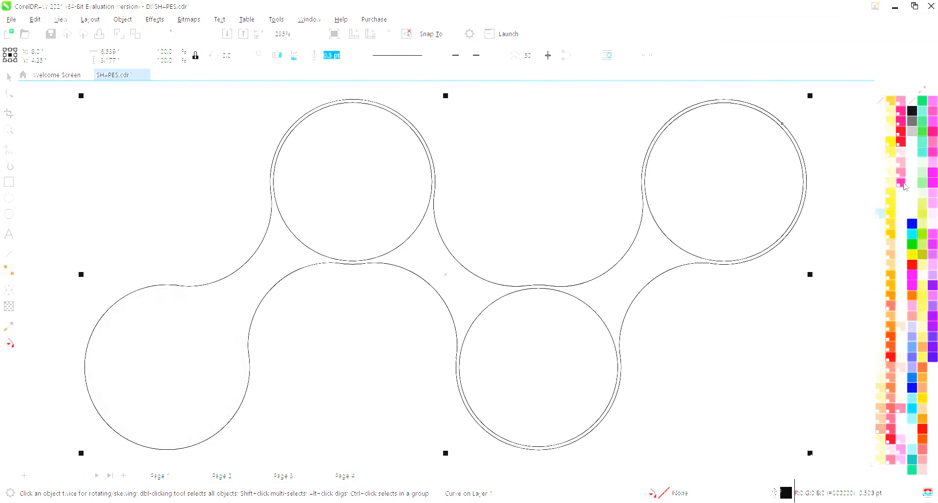
Fill the welded shape with 100% Pucker Up Pink without an outline, and send it behind the circles.
click(901, 185)
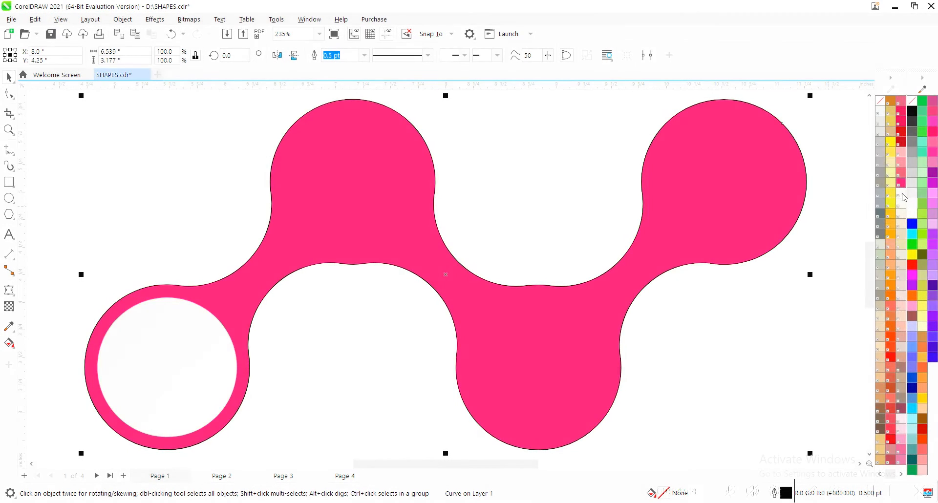
right_click(882, 103)
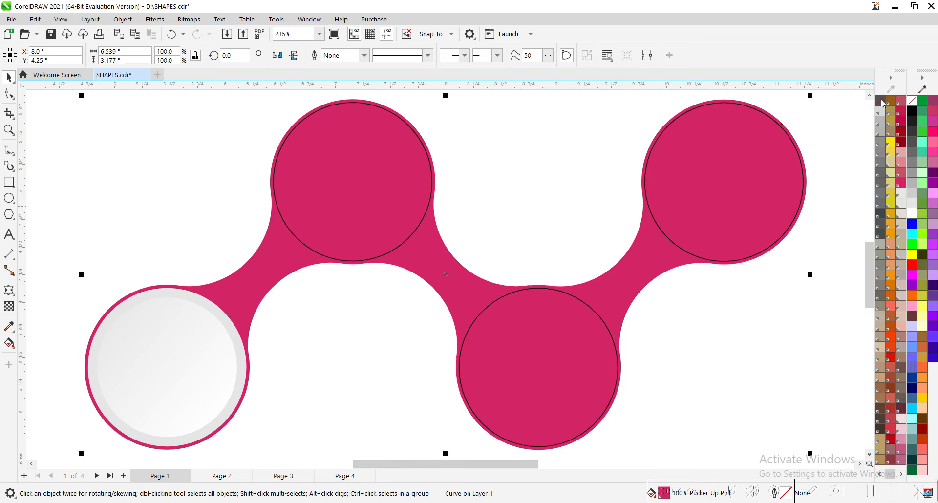
click(697, 368)
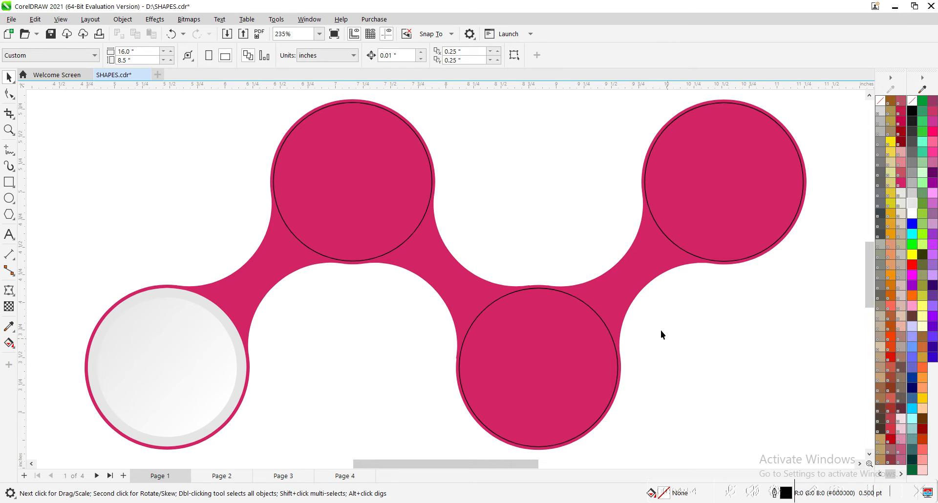
Add a slightly smaller concentric copy of the lower-left gradient circle and mirror it horizontally.
click(172, 356)
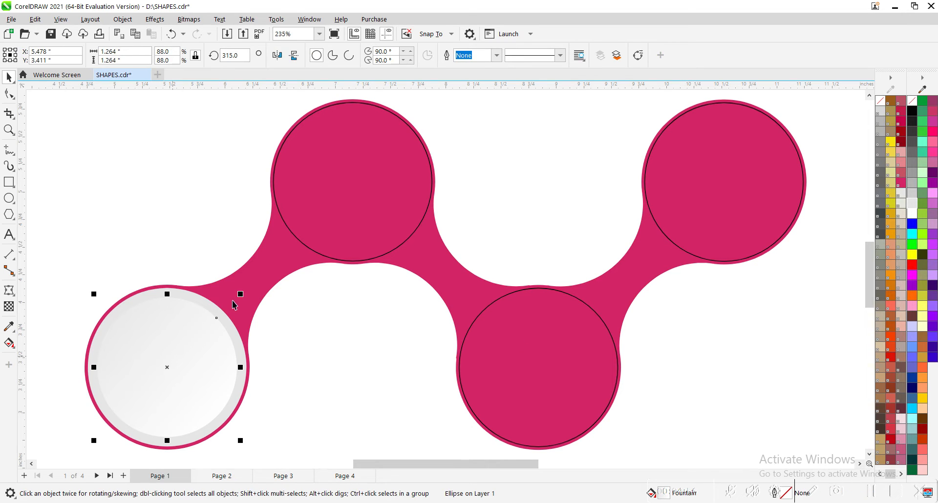
drag(241, 294, 237, 298)
click(277, 56)
click(118, 256)
Group the three grey circles at the lower left and centre a copy of the group in the upper-left circle.
drag(70, 269, 258, 452)
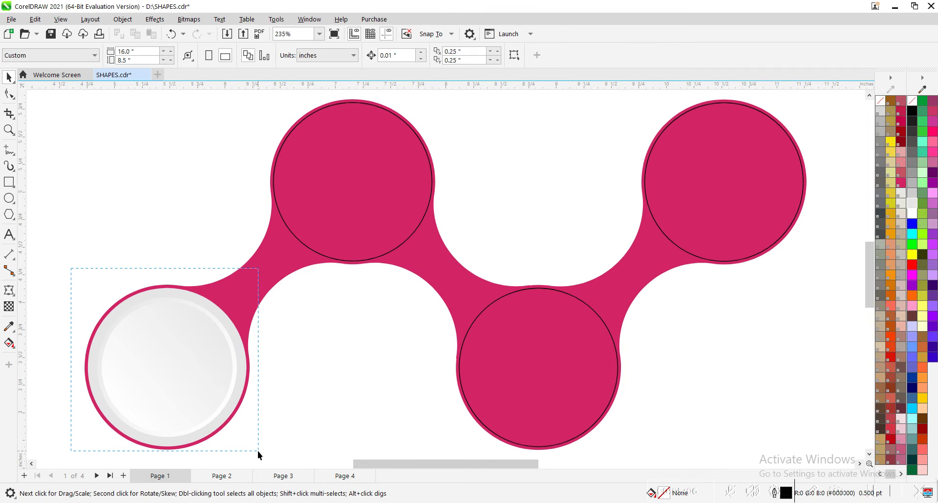
drag(257, 451, 257, 451)
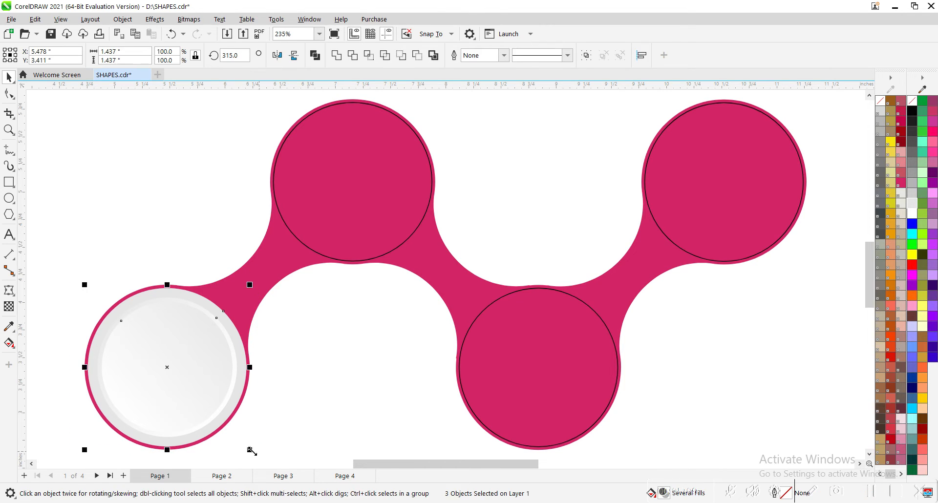
key(ctrl+g)
drag(206, 367, 236, 331)
shift+click(356, 262)
key(c)
key(e)
click(387, 271)
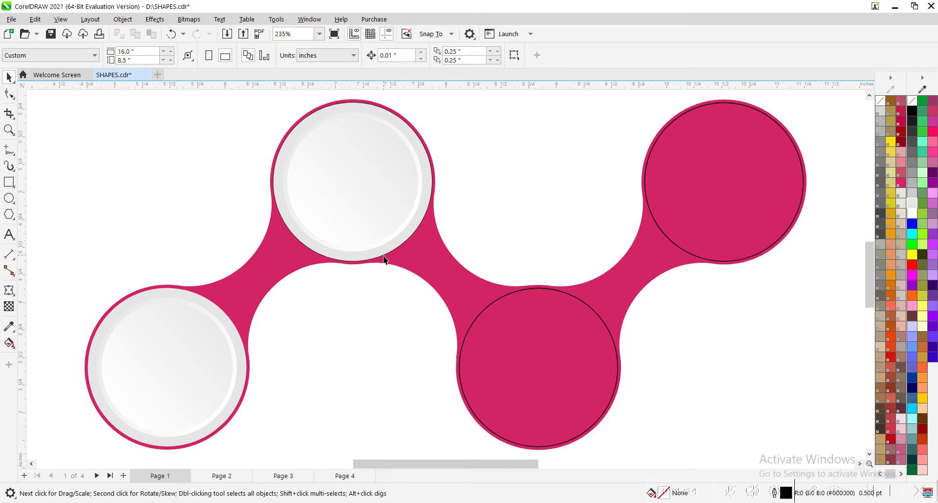
Copy the grey circle group into the lower-right circle of the zigzag and centre it there.
click(366, 192)
drag(385, 199, 415, 231)
shift+click(490, 308)
key(c)
key(e)
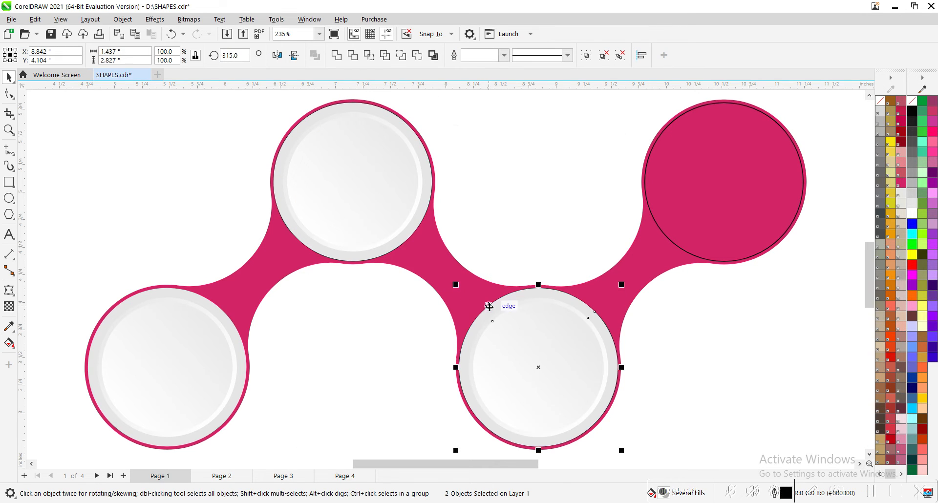
Place another copy of the grey circle group in the upper-right circle and centre it there.
click(516, 185)
drag(546, 343, 564, 283)
right_click(565, 283)
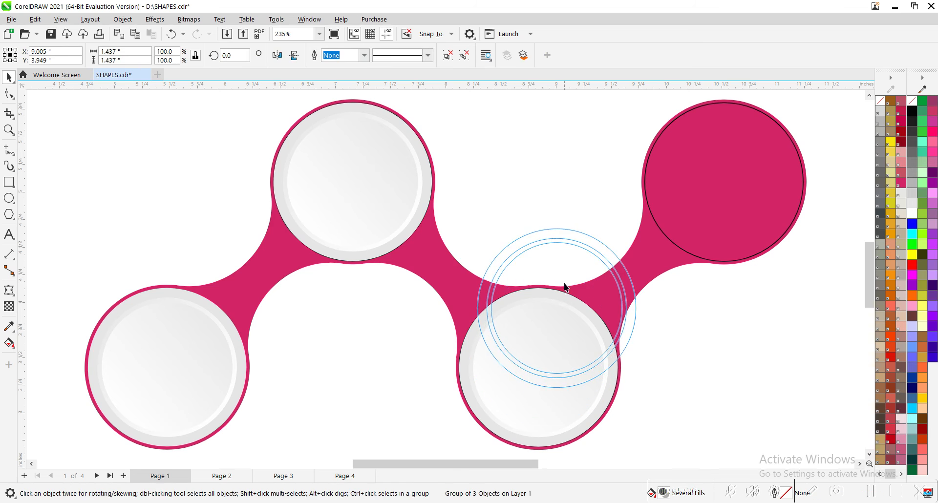
shift+click(673, 244)
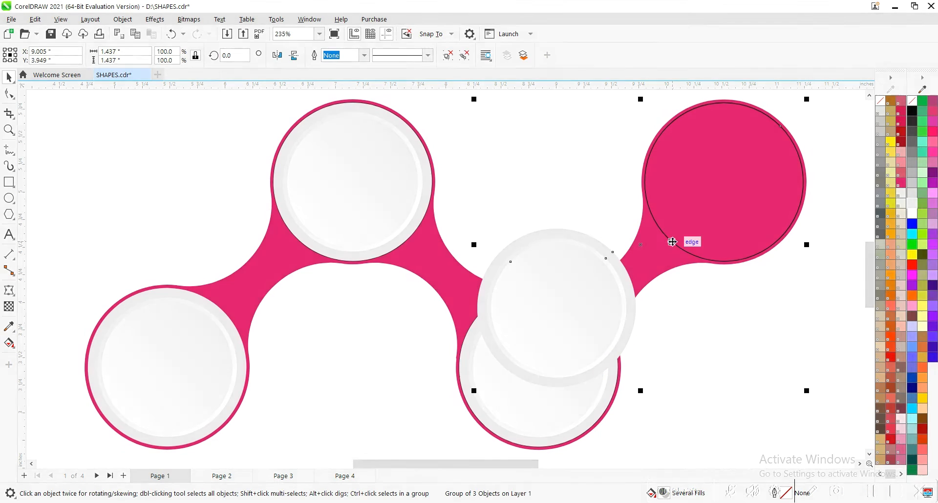
key(c)
key(e)
click(673, 321)
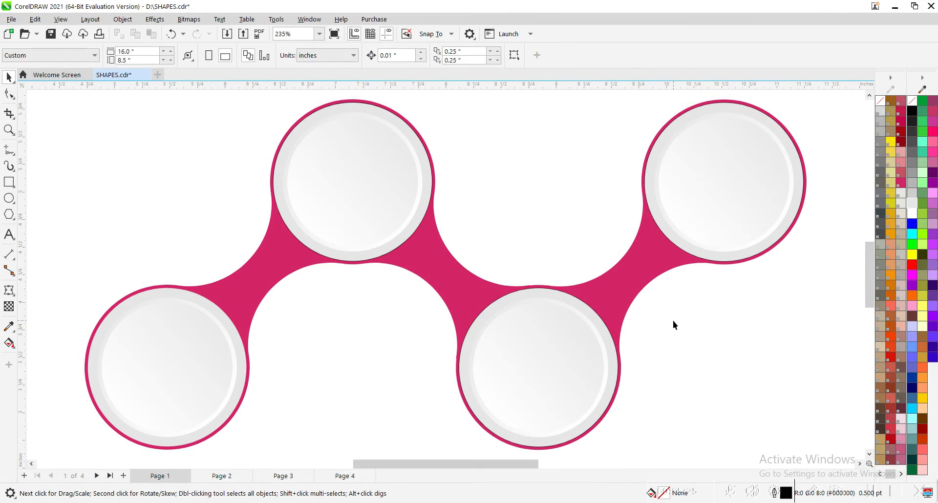
Remove the black circle outlines around the upper-left, upper-right and lower-right grey groups.
key(z)
drag(321, 249, 357, 272)
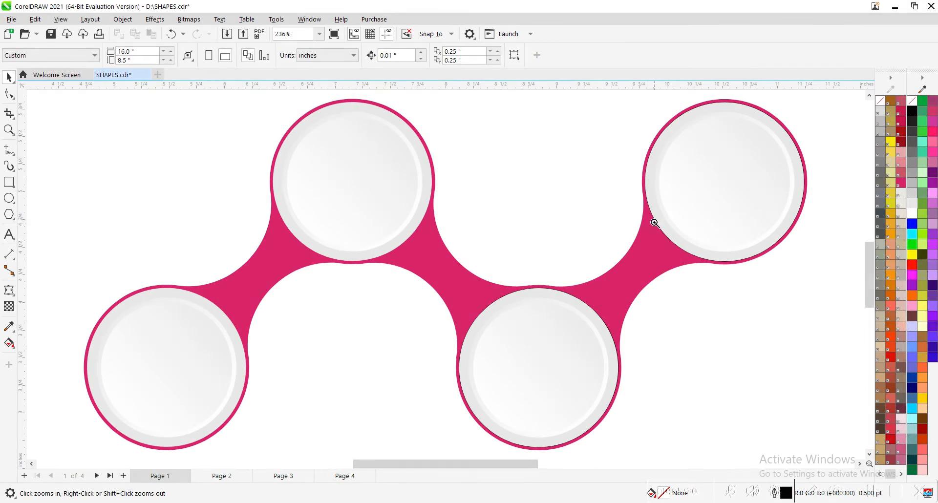
drag(655, 217, 687, 252)
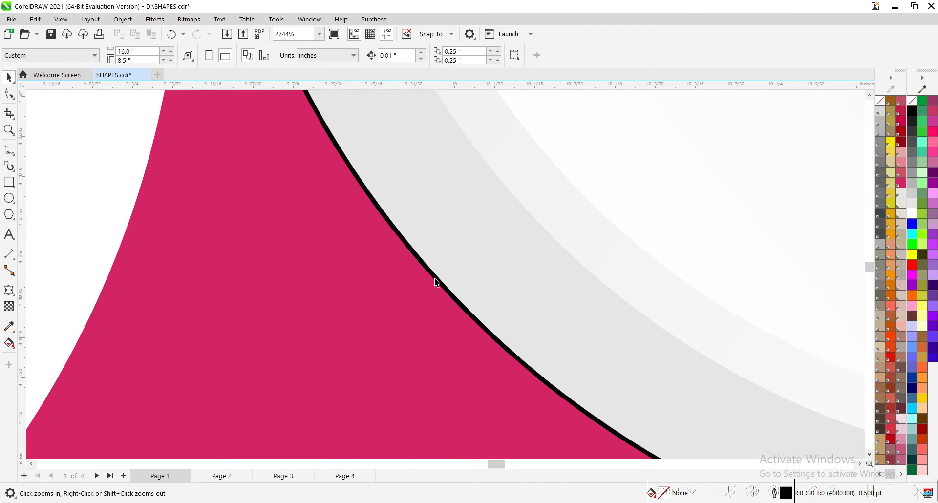
key(space)
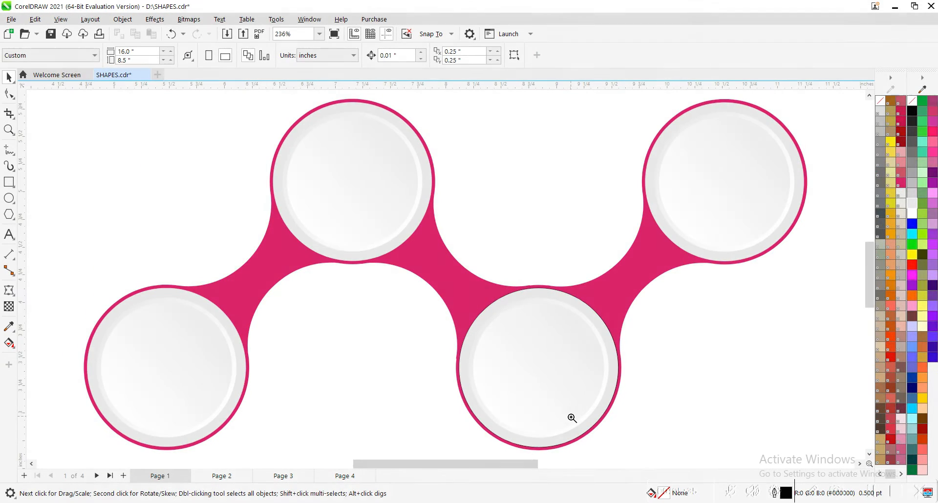
key(z)
drag(597, 438, 541, 391)
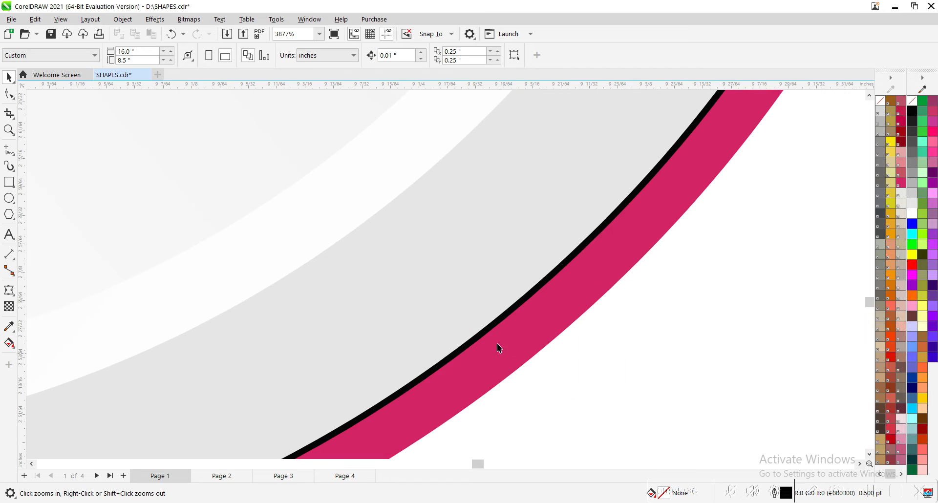
click(8, 75)
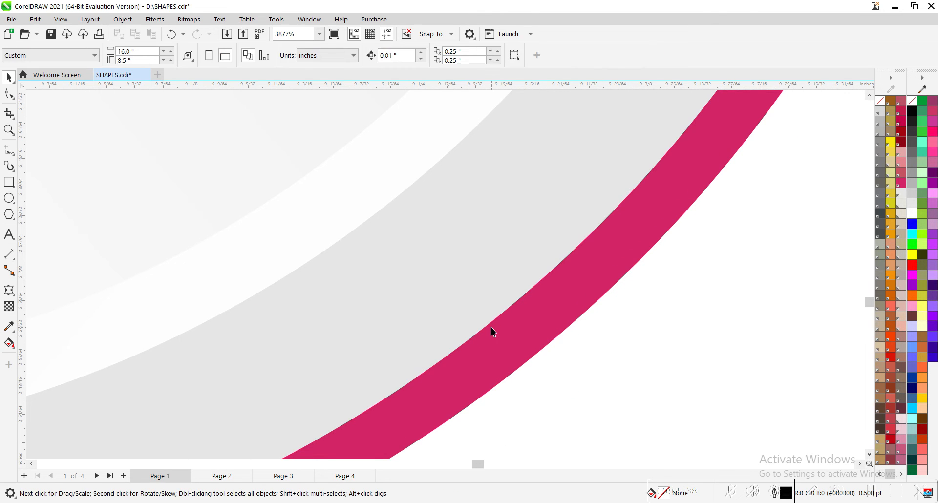
key(F4)
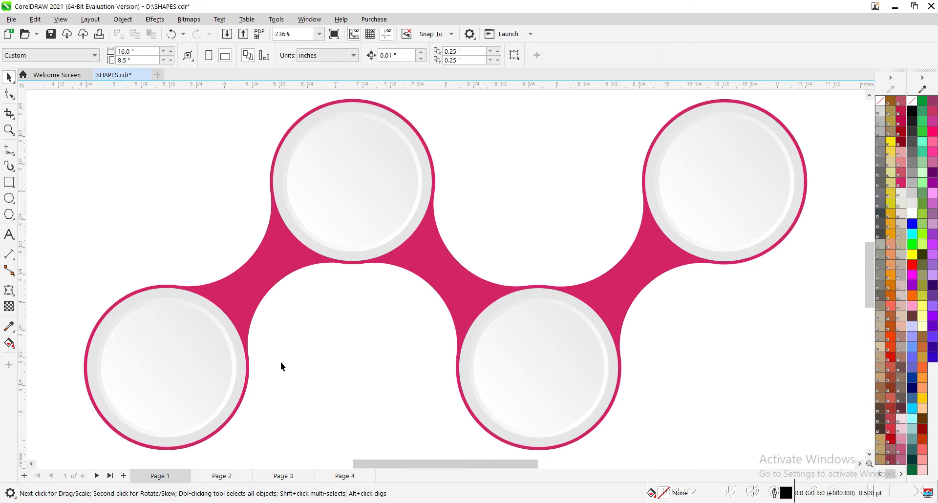
Add the text 2019 at 24 pt above the lower-left circle and set its font to Abril Fatface.
click(9, 236)
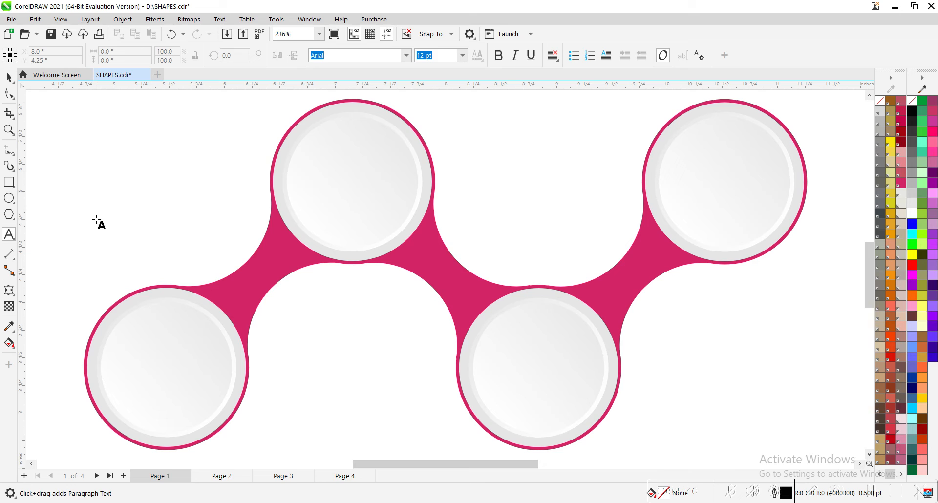
click(96, 220)
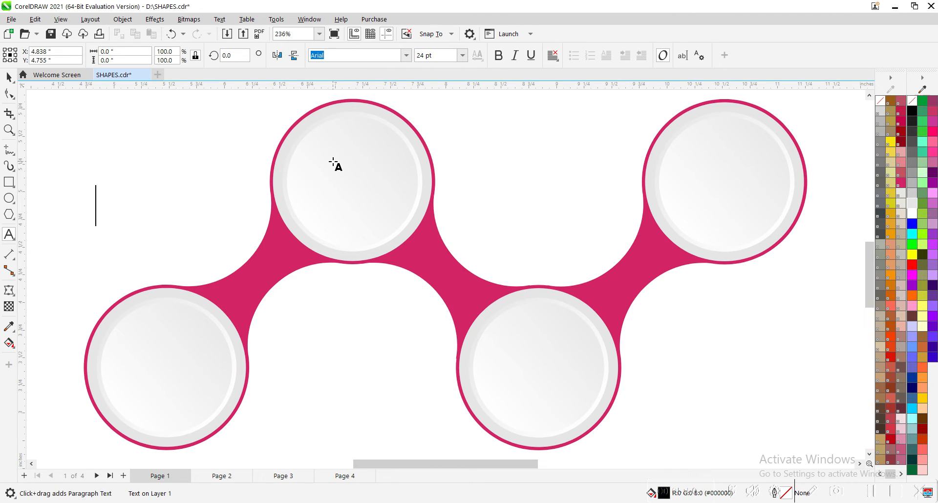
text(2019)
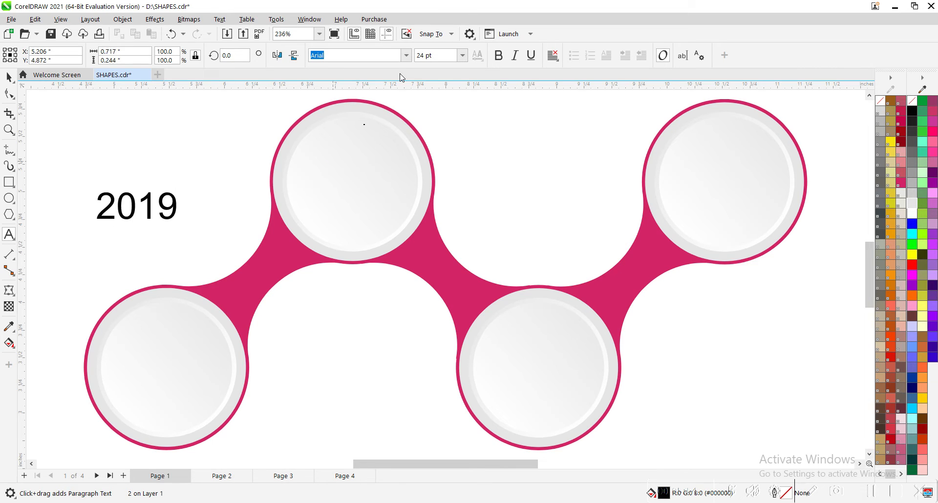
key(ctrl+space)
click(406, 55)
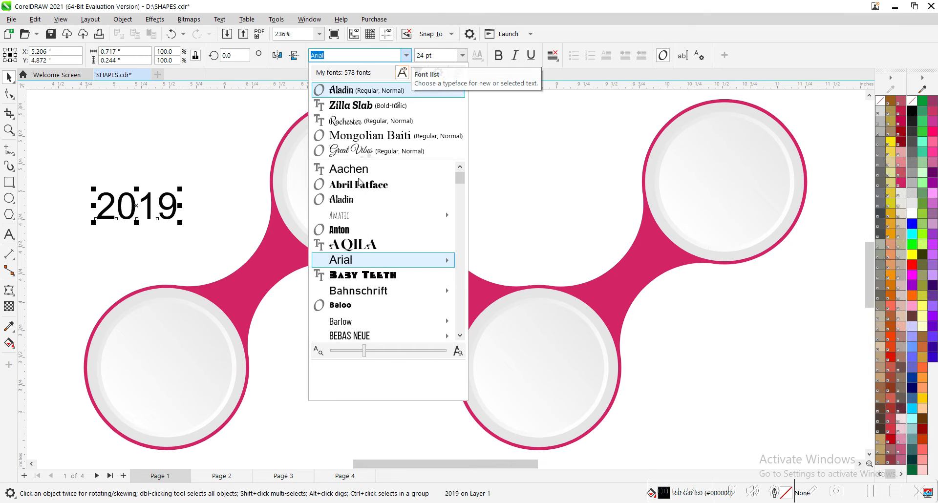
scroll(360, 191, down, 1)
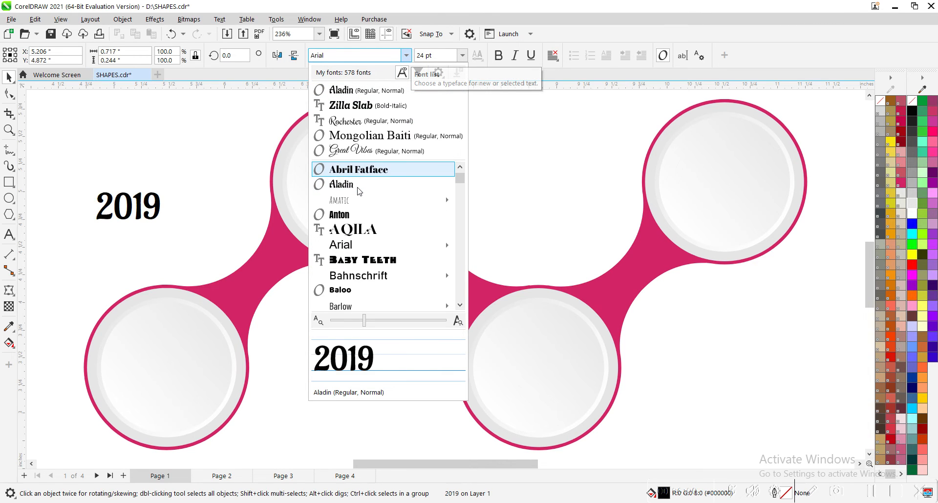
click(359, 169)
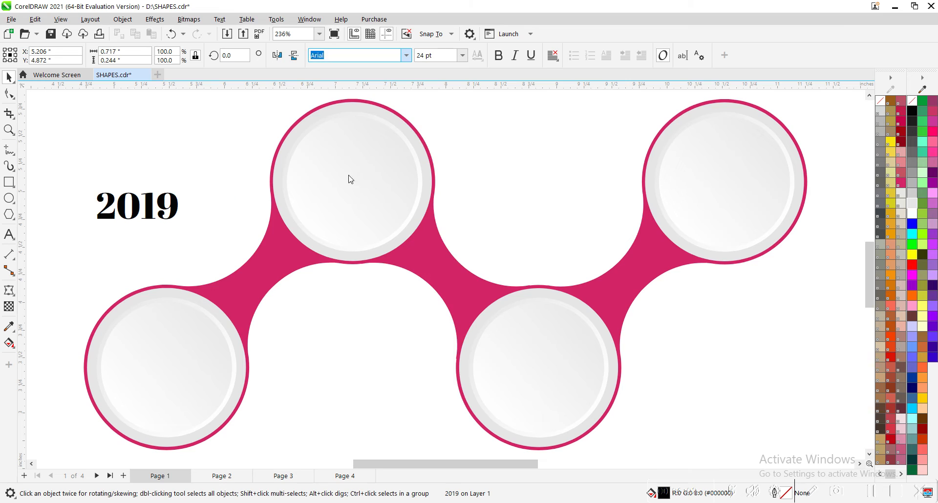
Scale the 2019 text down to about 21.5 pt and centre it in the lower-left circle.
drag(181, 189, 167, 372)
shift+click(166, 408)
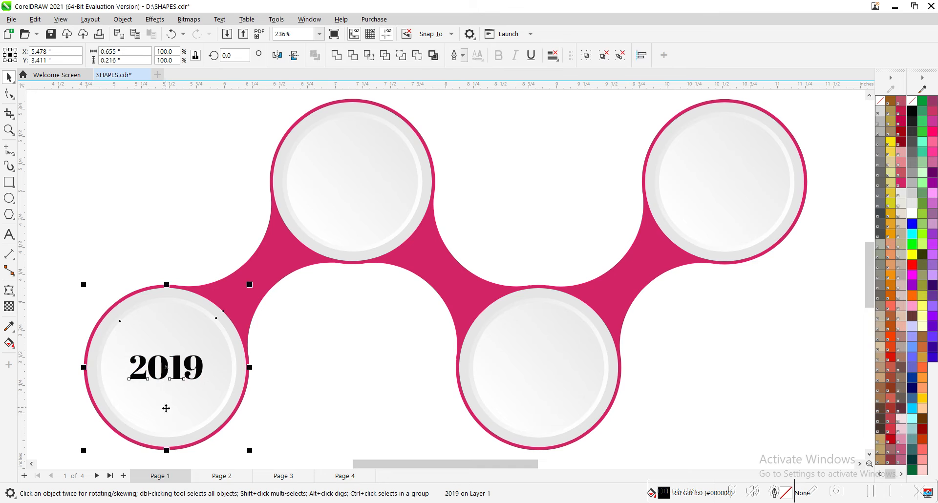
click(321, 381)
Fill the 2019 text with 100% Diode Blue.
click(199, 367)
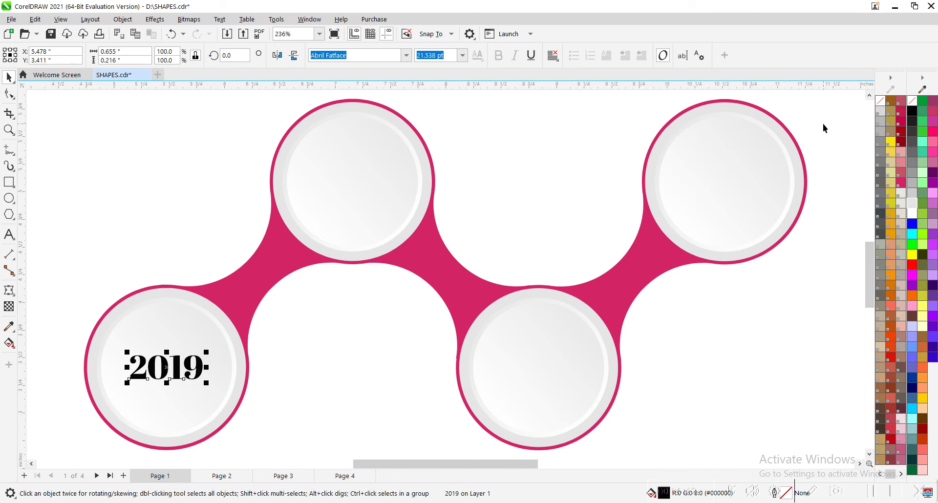
click(892, 477)
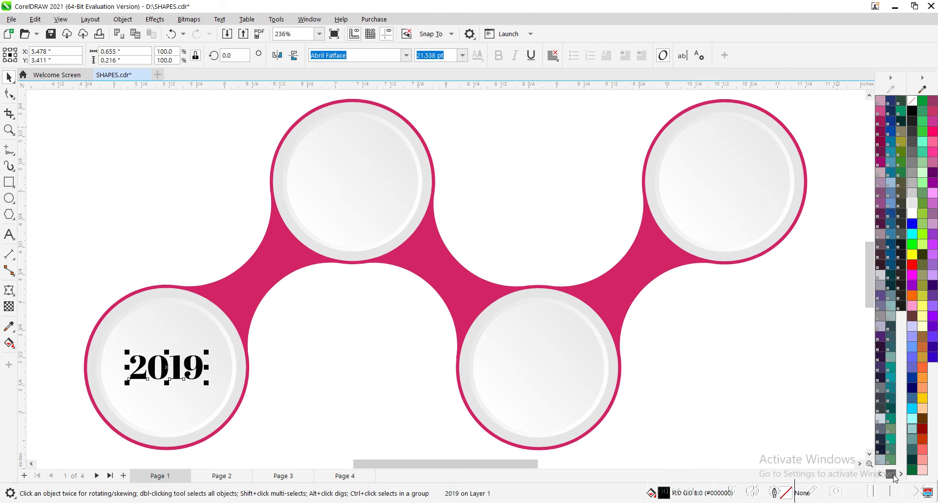
click(892, 135)
click(556, 182)
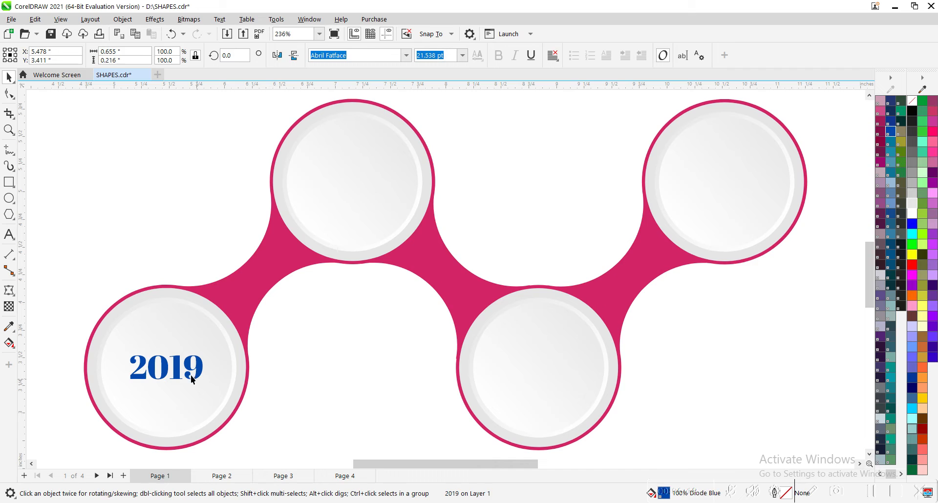
Place a copy of the 2019 text in the upper-left circle and centre it there.
drag(307, 229, 326, 208)
right_click(327, 209)
shift+click(400, 184)
key(c)
key(e)
click(484, 164)
Change the text in the upper-left circle to 2020.
double_click(382, 181)
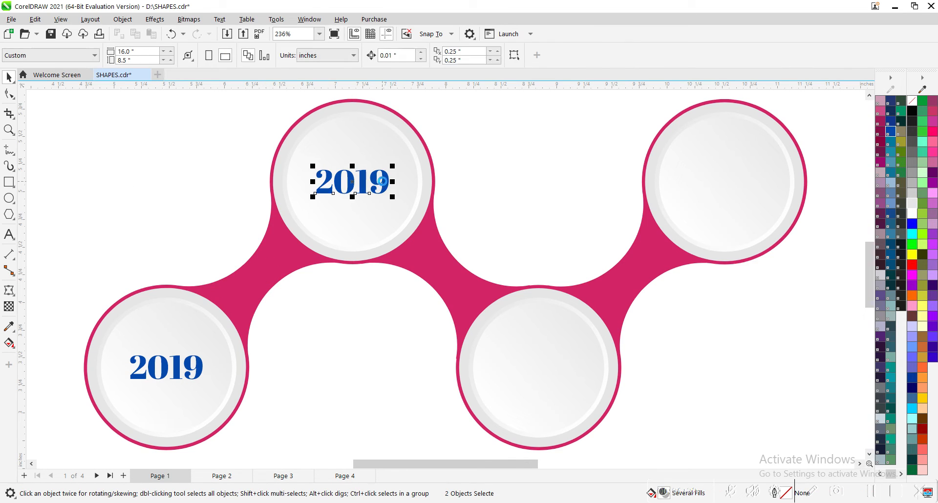
drag(360, 179, 380, 180)
key(shift+End)
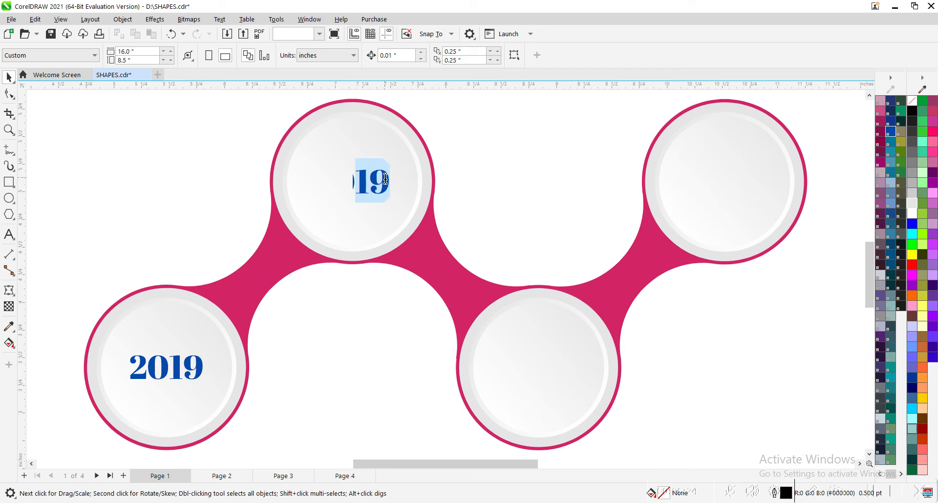
text(20)
key(ctrl+space)
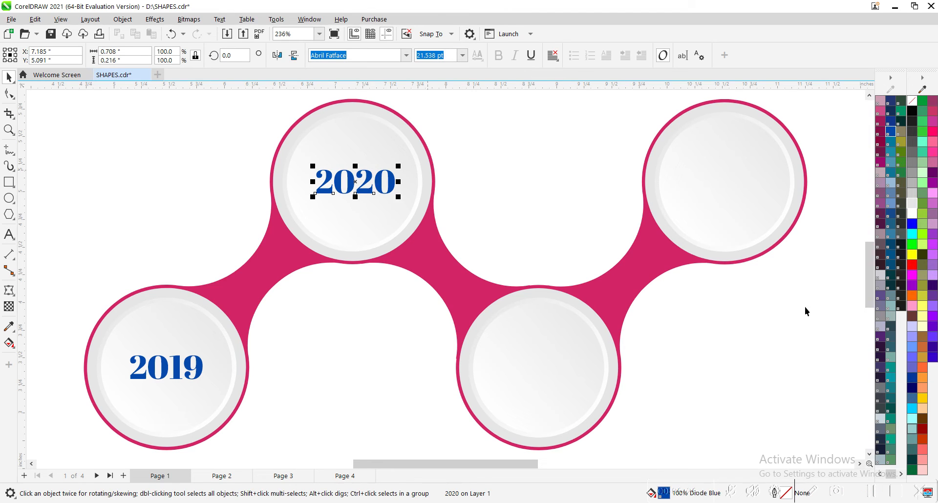
Fill the 2020 text with the teal colour 100% Space Cadet.
click(881, 475)
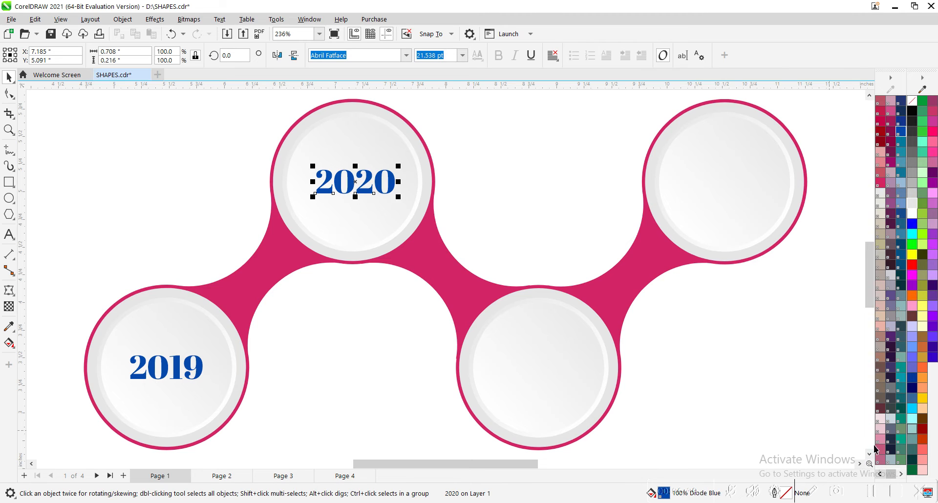
click(891, 477)
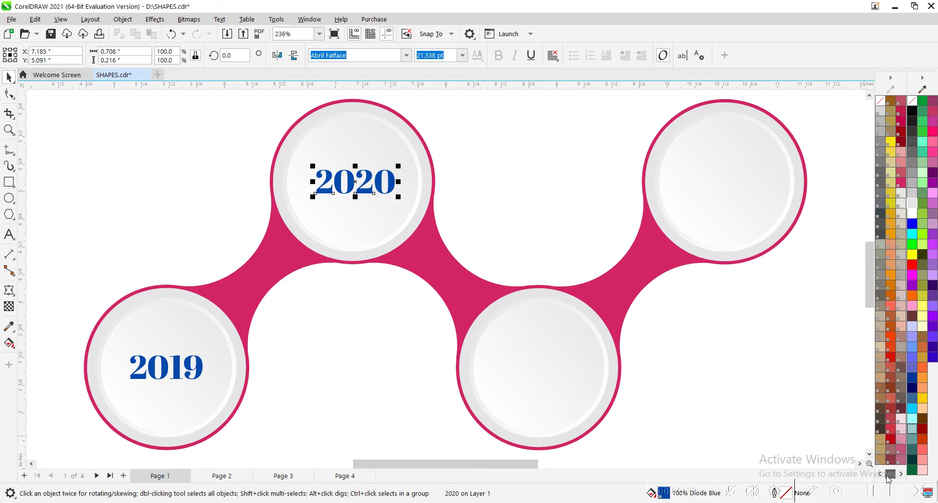
drag(888, 477, 893, 477)
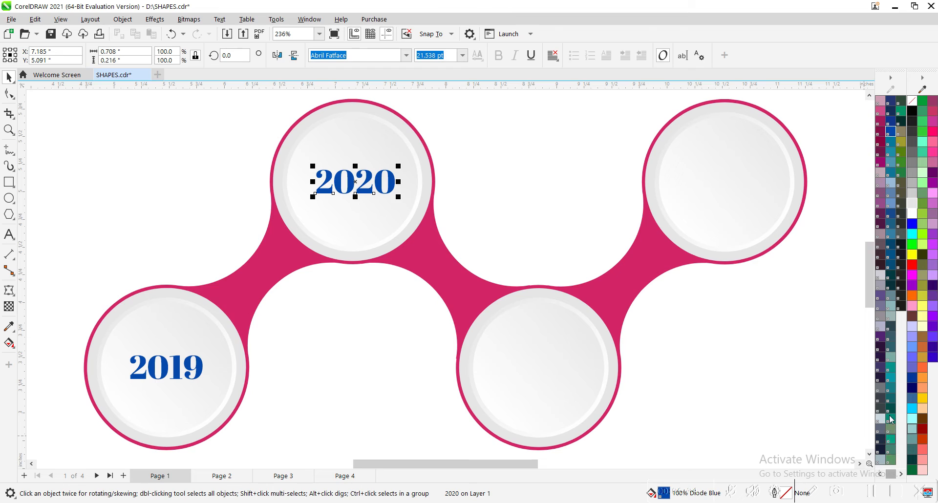
click(892, 380)
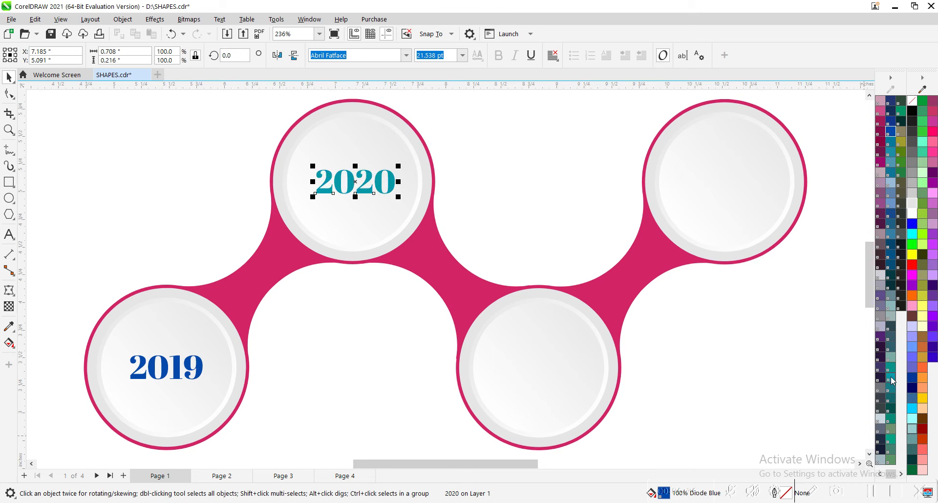
Place a copy of the 2020 text in the lower-right circle and centre it there.
drag(360, 194, 512, 360)
shift+click(541, 403)
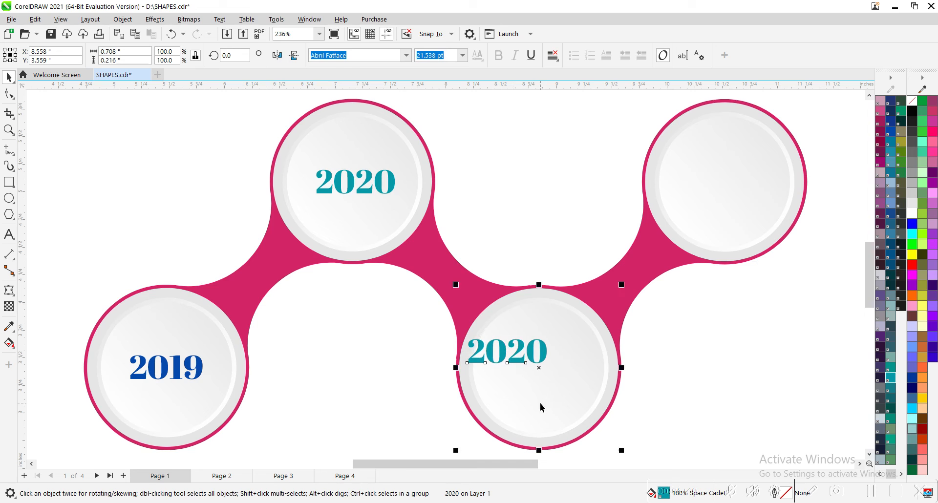
key(c)
key(e)
click(627, 373)
Change the text in the lower-right circle to 2021.
double_click(559, 374)
drag(559, 374, 573, 367)
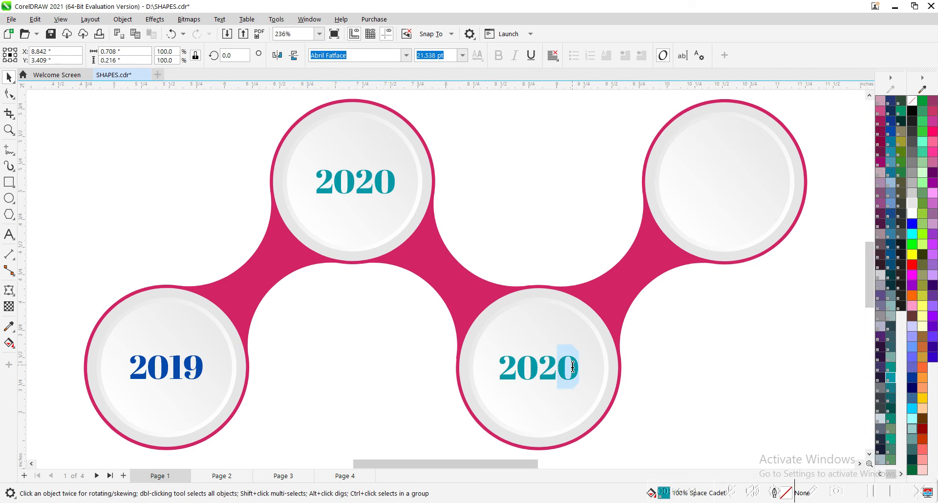
text(1)
key(ctrl+space)
Place a copy of the 2021 text in the upper-right circle and centre it there.
drag(566, 368, 721, 218)
right_click(721, 218)
shift+click(758, 198)
key(e)
key(c)
key(Escape)
Change the text in the upper-right circle to 2022.
double_click(754, 188)
drag(748, 186, 762, 183)
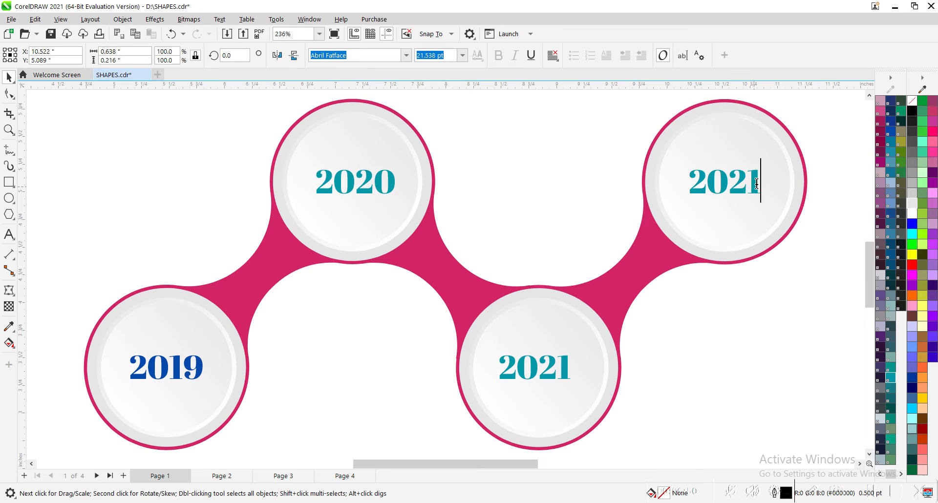
text(2)
key(ctrl+space)
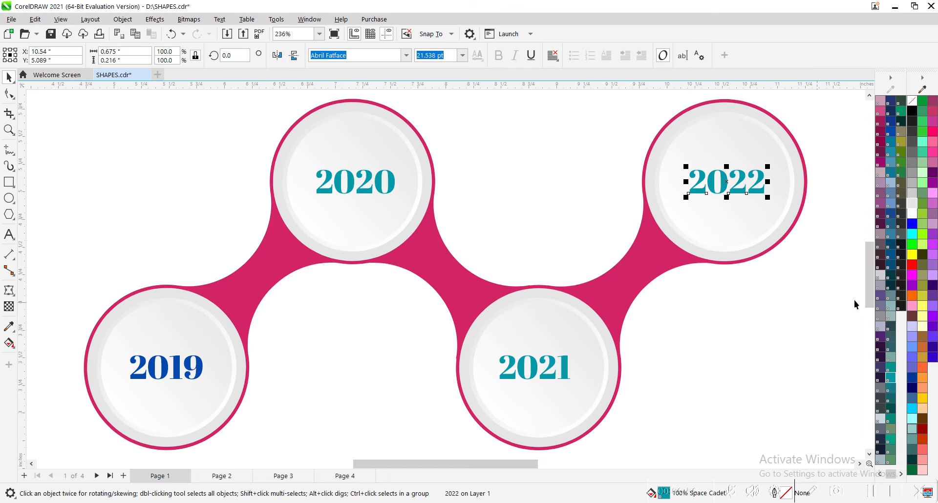
Recolour the 2022 text purple and the 2021 text red.
click(879, 299)
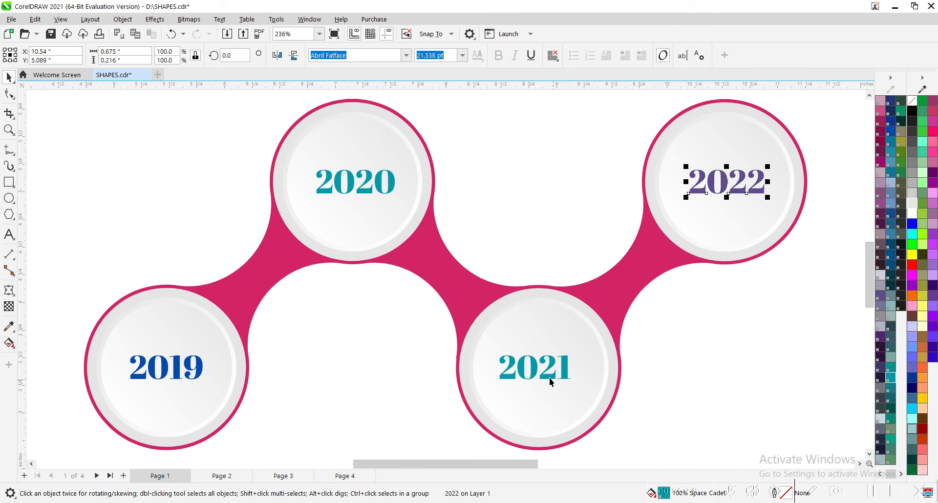
click(550, 381)
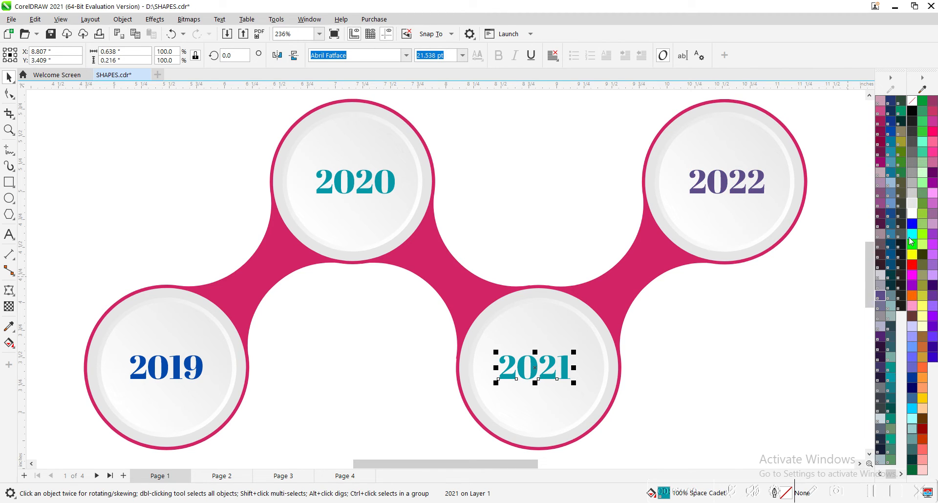
click(912, 265)
click(772, 357)
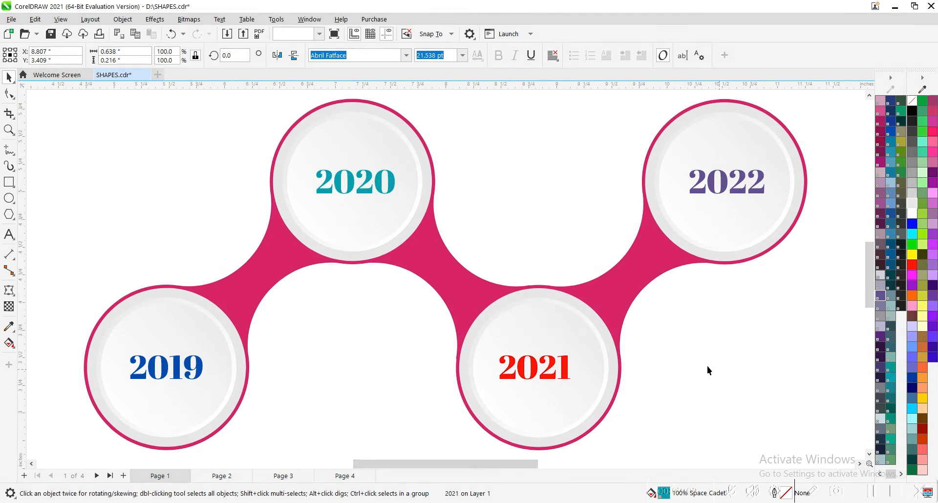
Draw a rectangle about 15.3 by 7.7 inches around the timeline, just inside the page edges, and fill it light grey (#CCCCCC).
scroll(708, 365, down, 2)
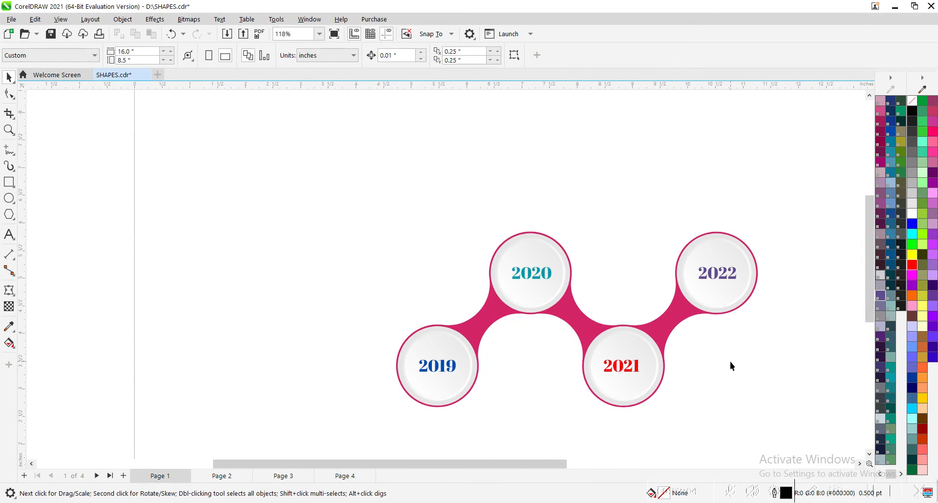
scroll(732, 367, up, 2)
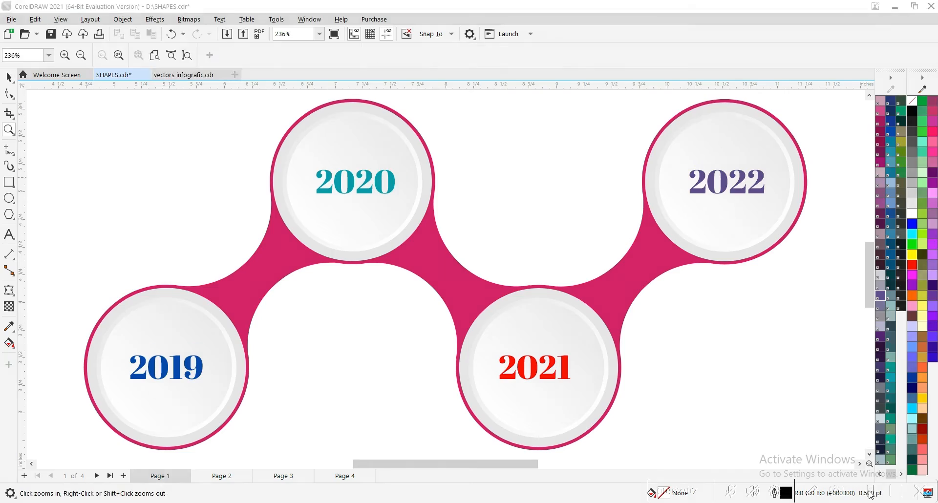
click(788, 434)
scroll(676, 376, down, 1)
scroll(676, 375, down, 1)
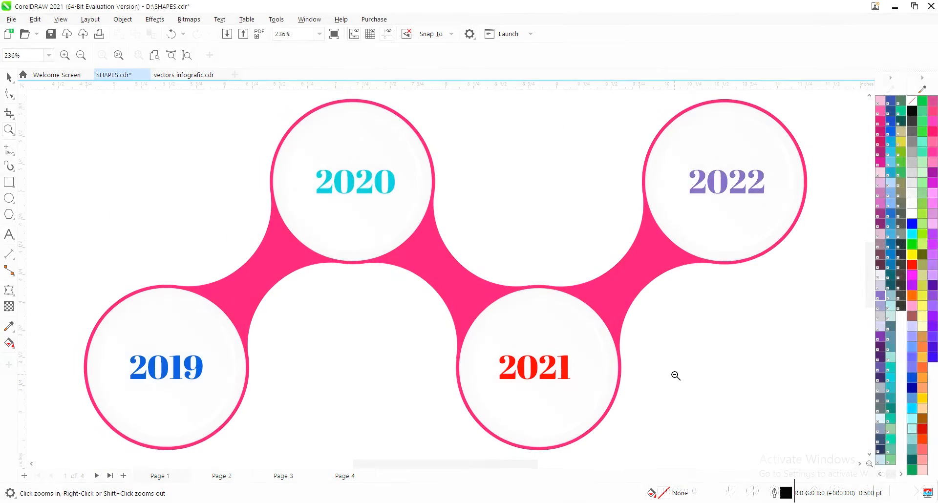
right_click(676, 376)
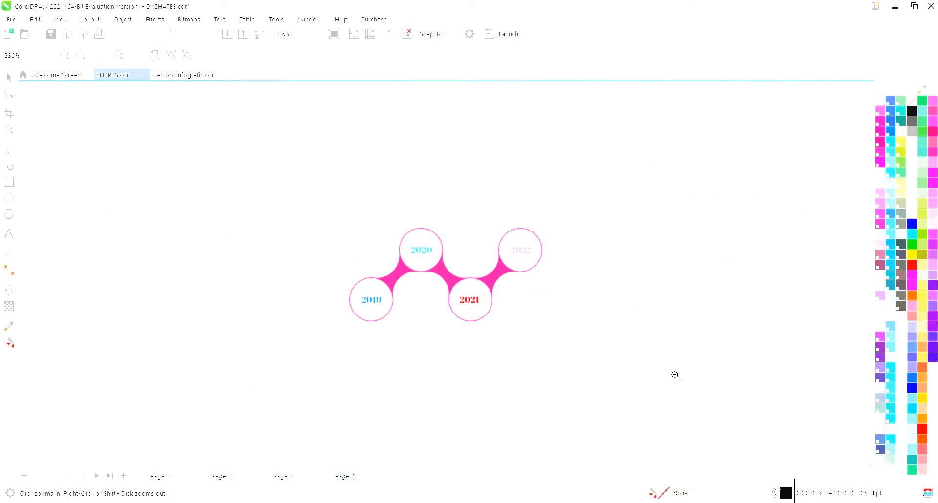
click(9, 181)
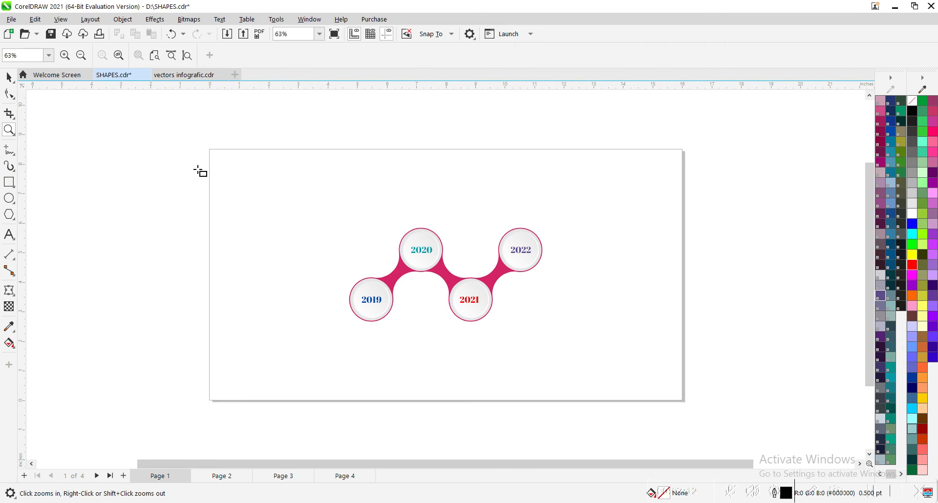
drag(221, 161, 673, 390)
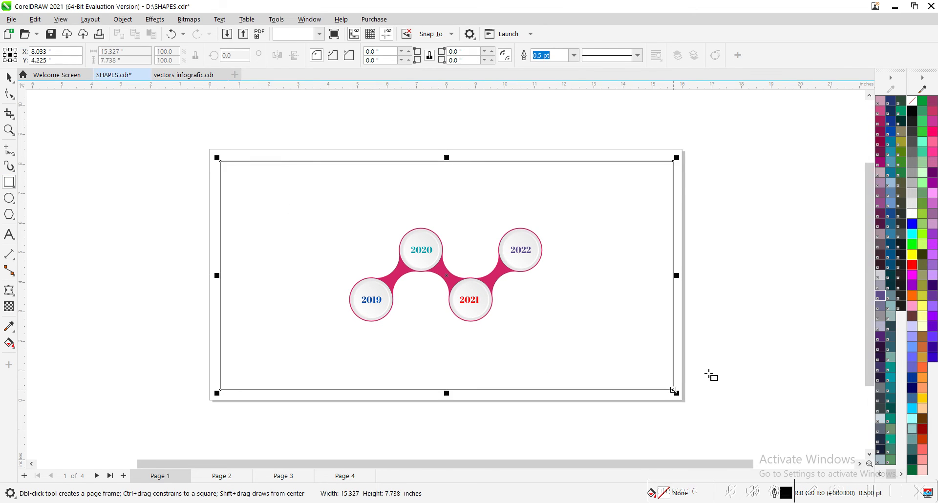
click(915, 195)
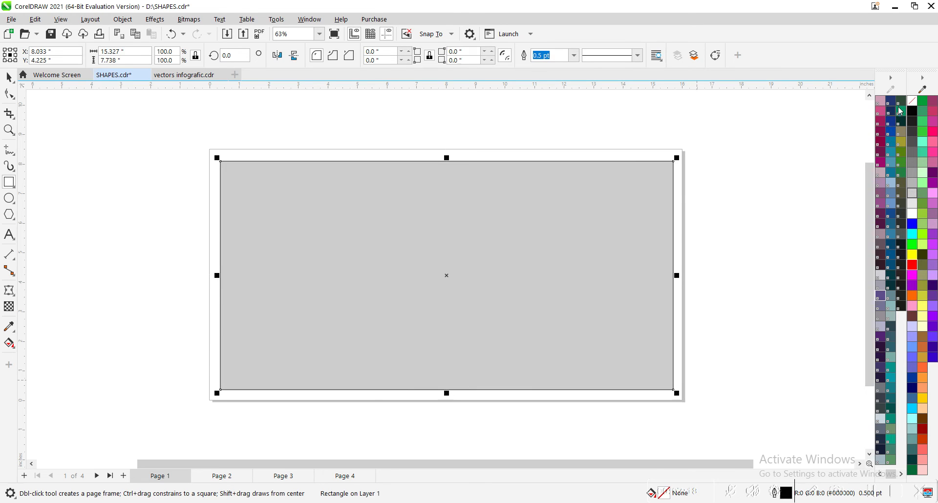
Remove the grey rectangle's outline and send it behind the timeline graphic.
key(space)
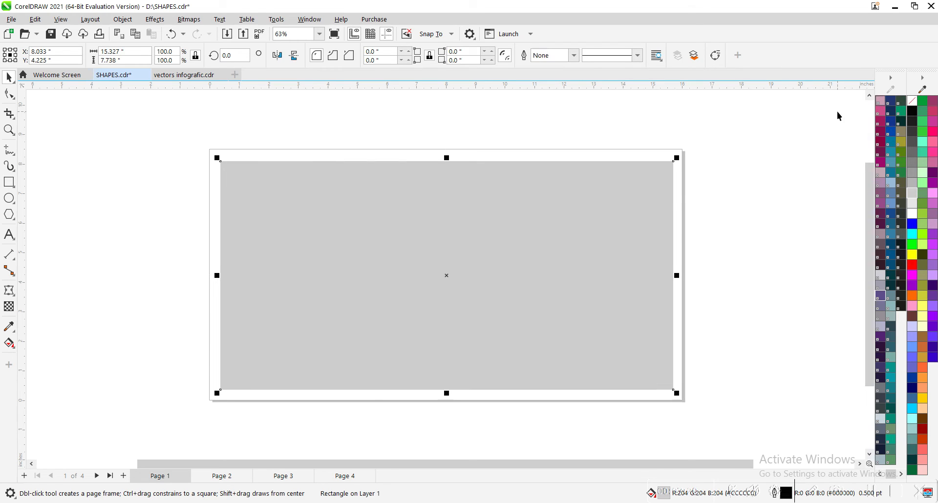
key(shift+Page_Down)
key(F4)
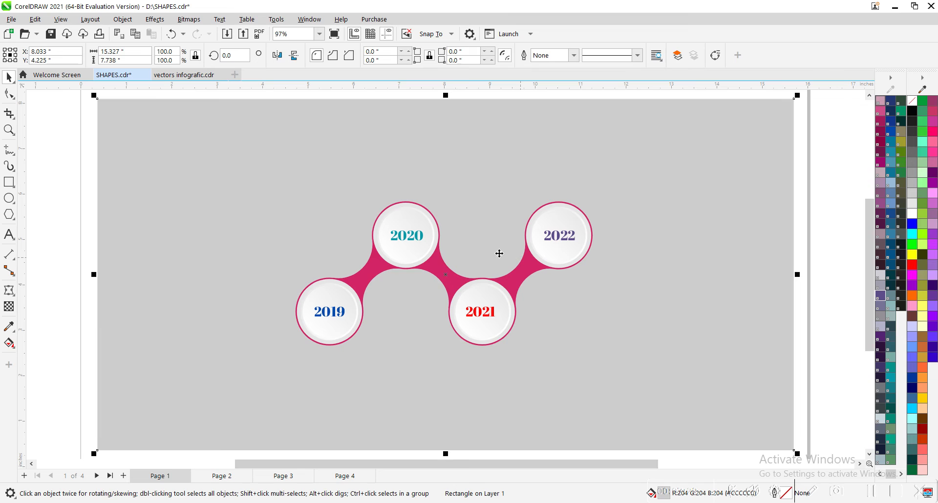
Try to apply a drop shadow to the grey background rectangle, and undo the attempt.
key(F2)
drag(661, 396, 670, 399)
click(9, 292)
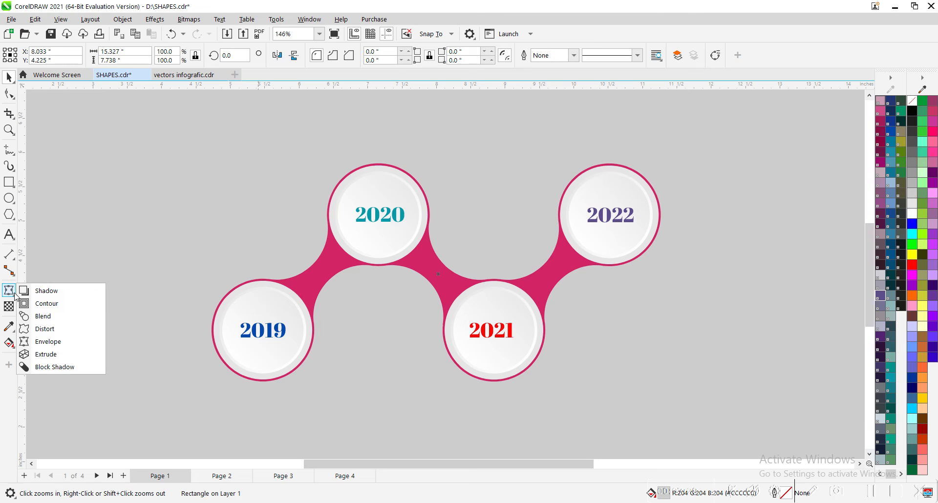
drag(438, 274, 625, 441)
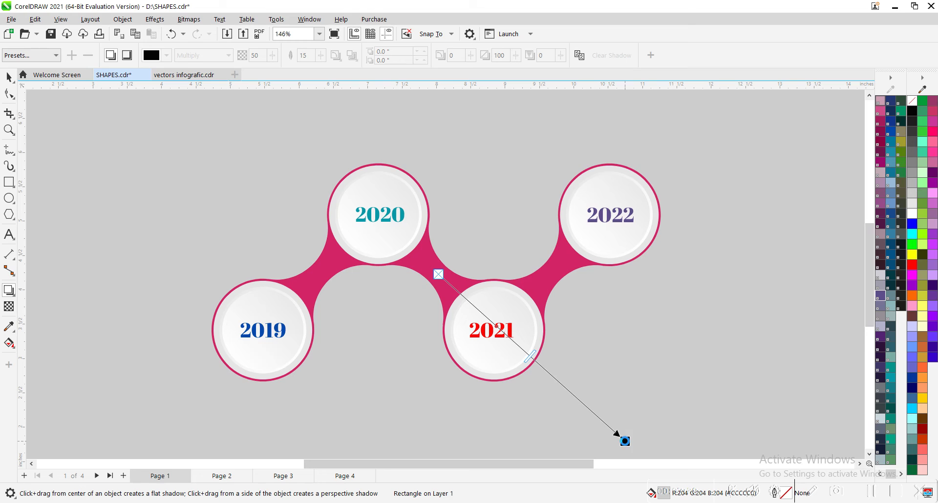
click(447, 290)
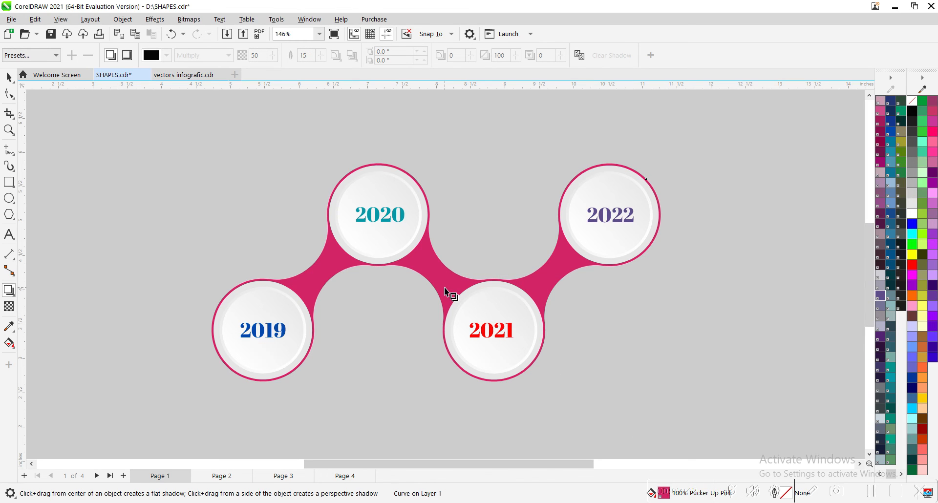
key(ctrl+z)
Add a black drop shadow to the pink zigzag shape, offset about 0.16 inch right and 0.14 inch down.
key(space)
click(443, 286)
key(space)
drag(459, 294, 573, 391)
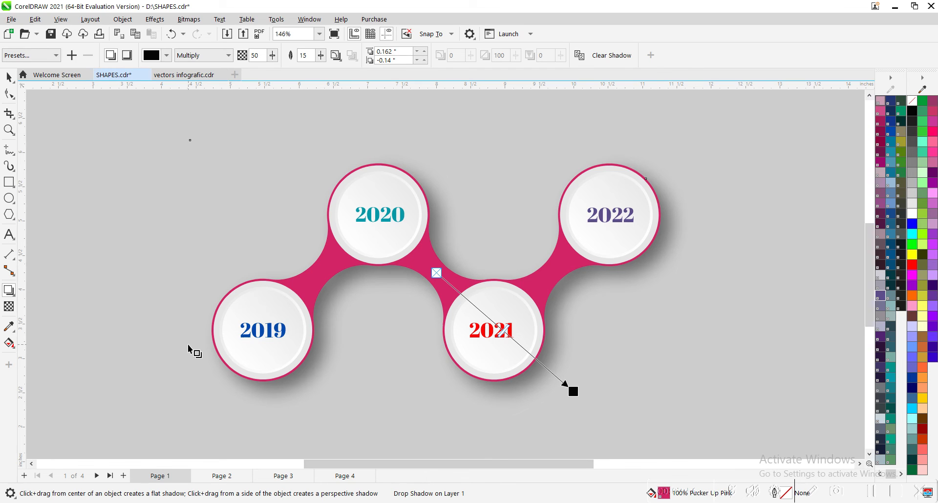
click(9, 77)
key(space)
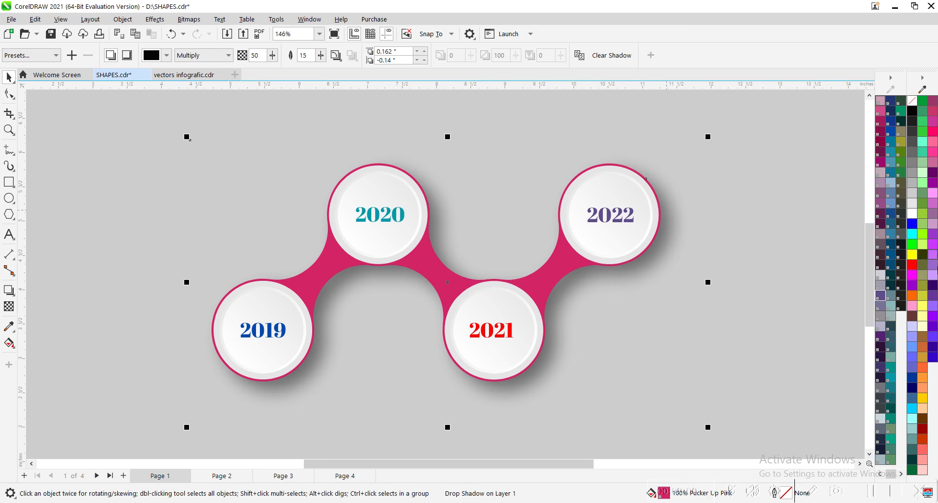
Try orange, Luscious Grape and Magenta Lacquer fills on the zigzag shape, and settle on Vitality.
click(912, 299)
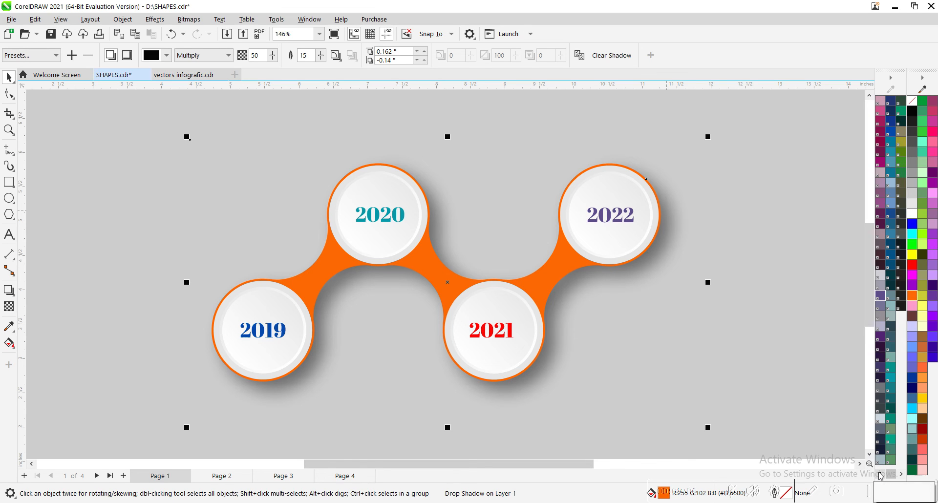
click(880, 249)
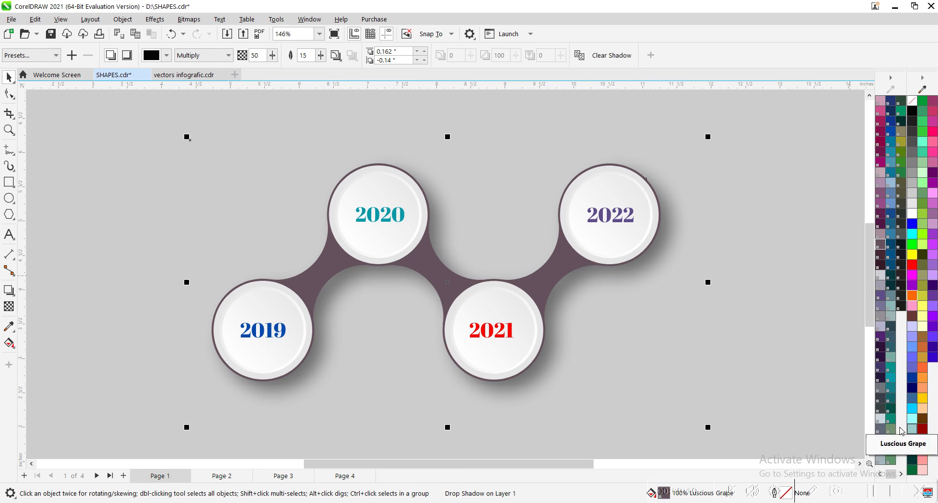
click(880, 476)
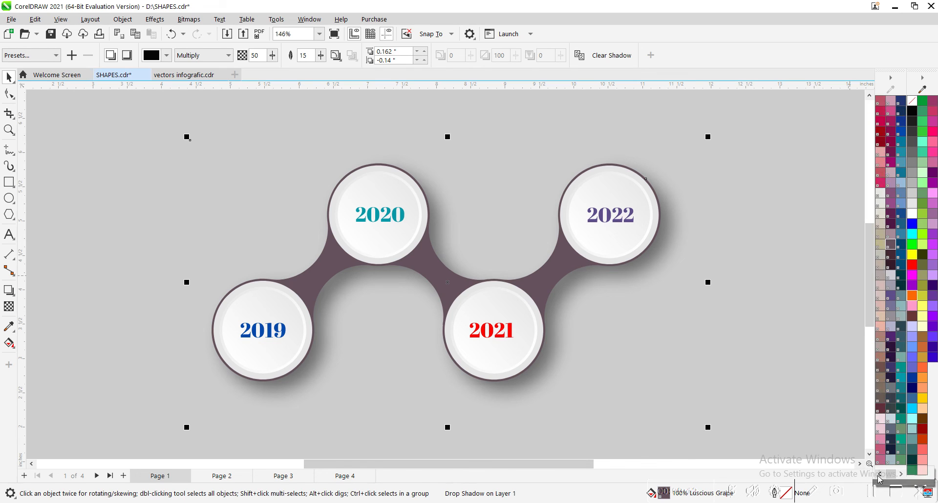
click(891, 163)
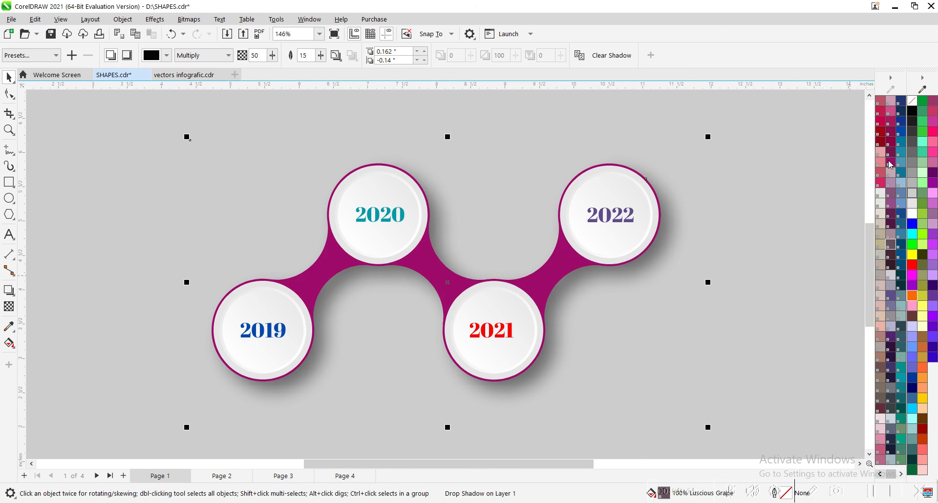
click(891, 135)
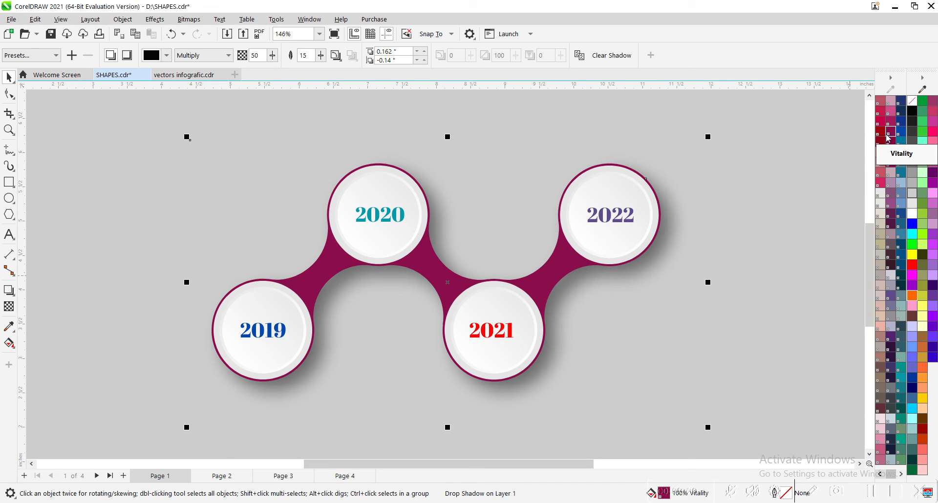
Give the zigzag shape an orange 4 pt outline placed behind the fill.
right_click(883, 136)
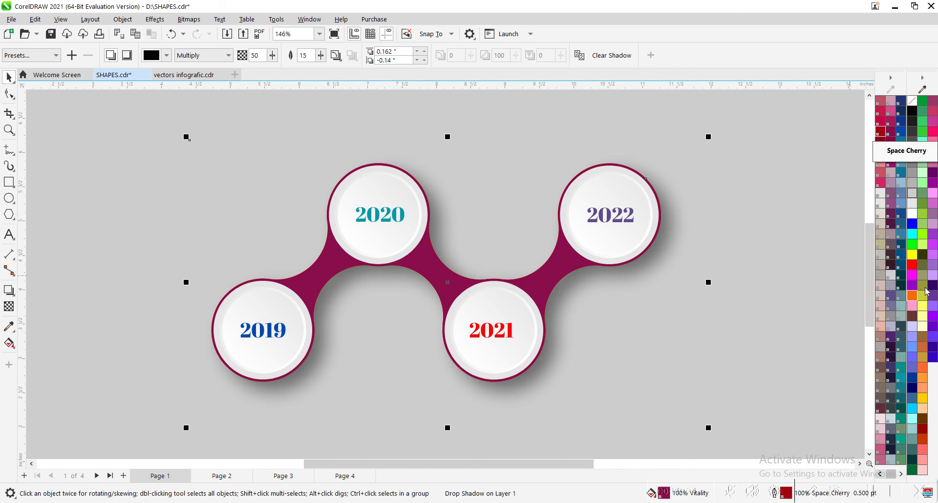
right_click(913, 295)
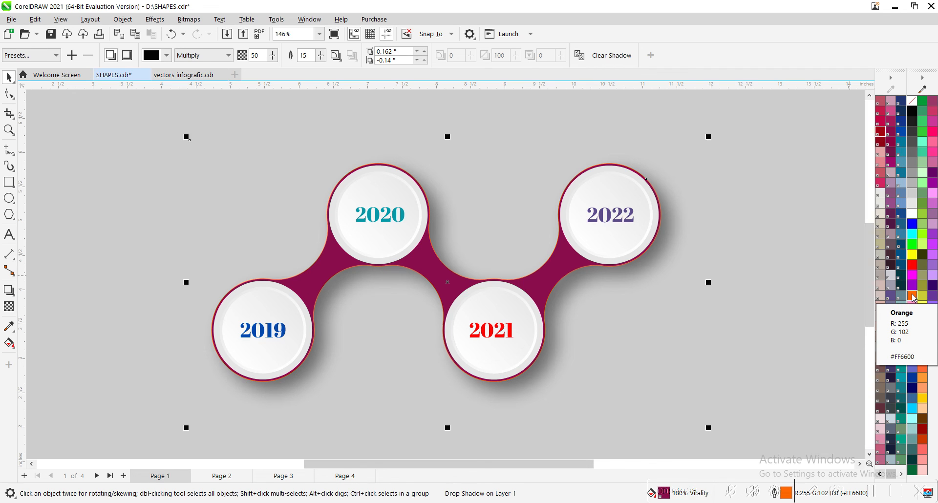
key(F12)
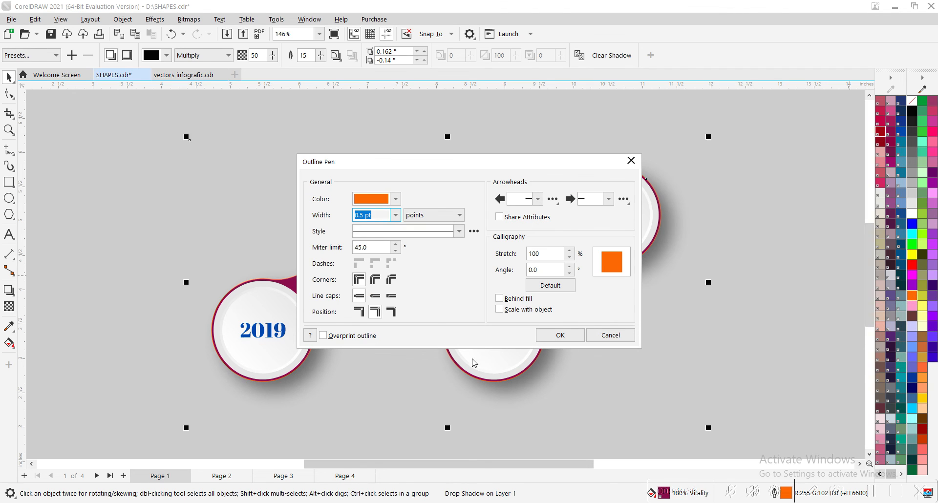
click(396, 215)
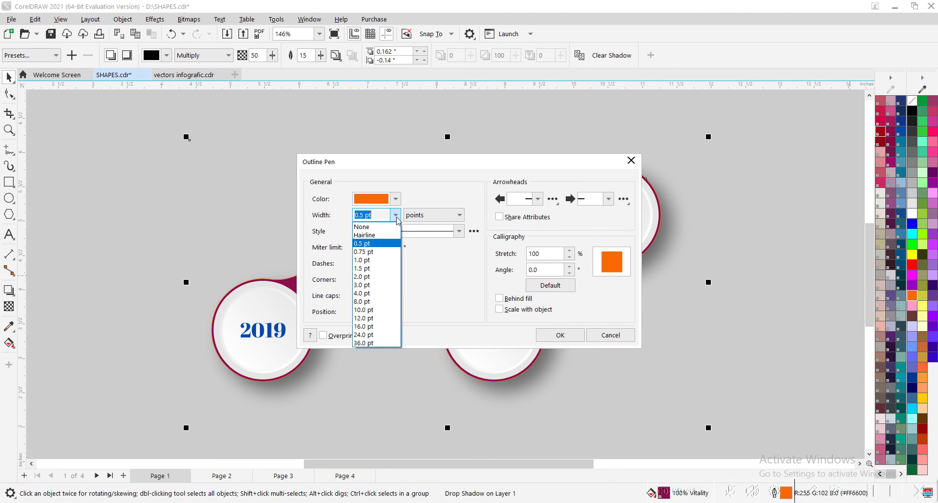
click(375, 293)
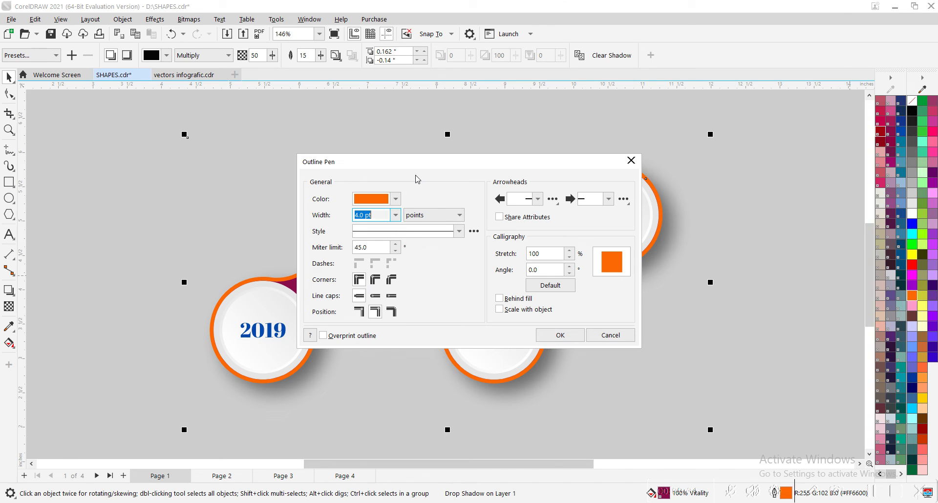
drag(421, 166, 617, 56)
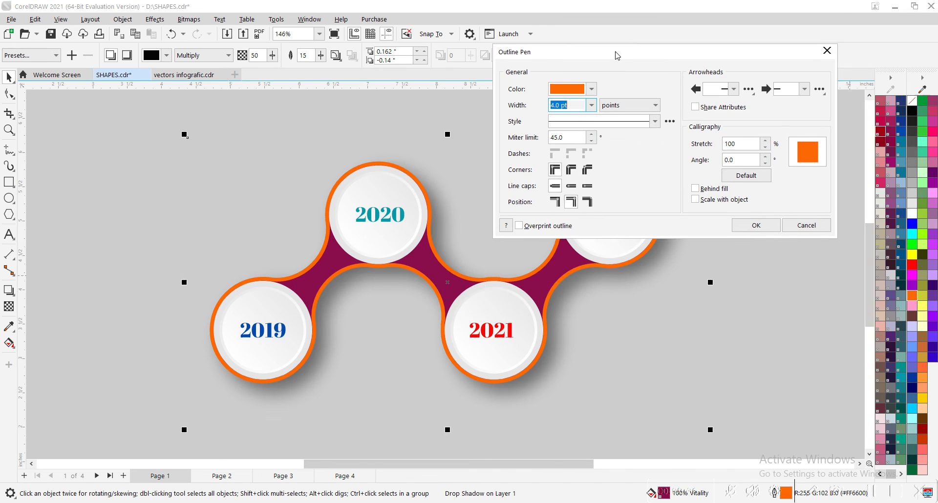
click(698, 189)
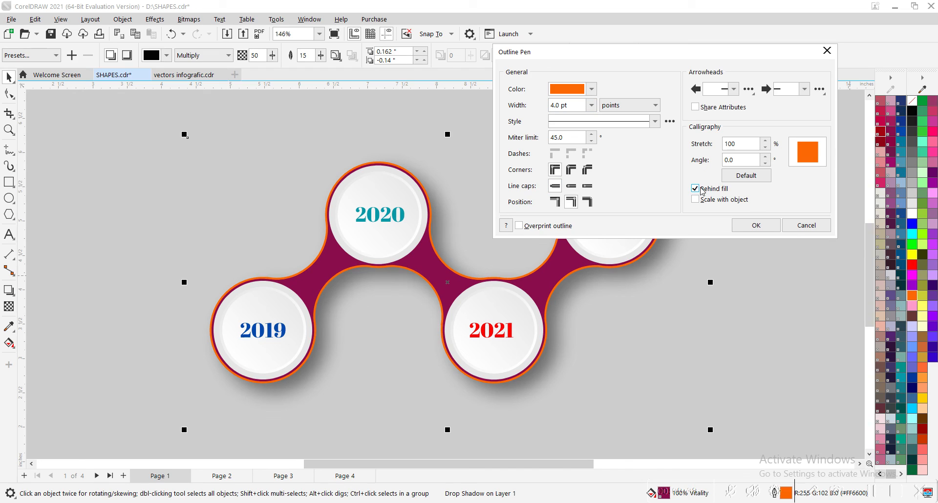
Set the zigzag shape's outline to round corners and a width of 8 pt.
click(592, 89)
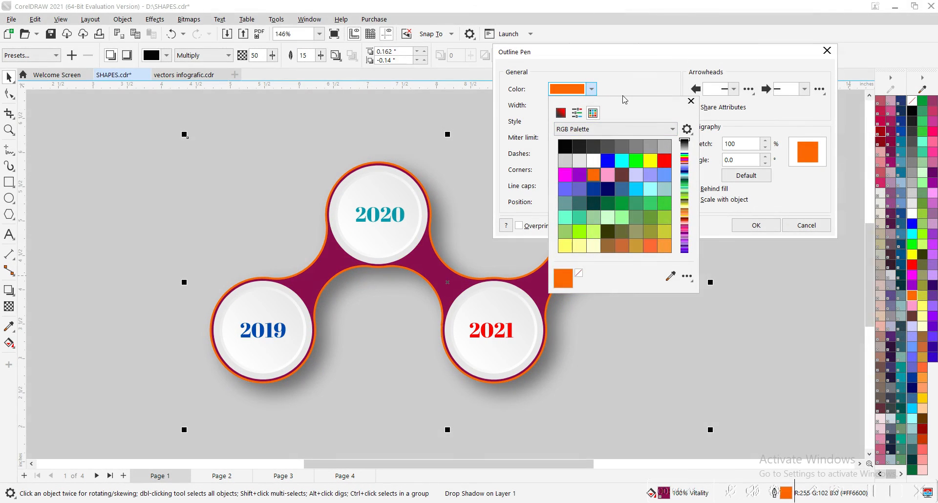
click(626, 87)
click(572, 185)
click(591, 106)
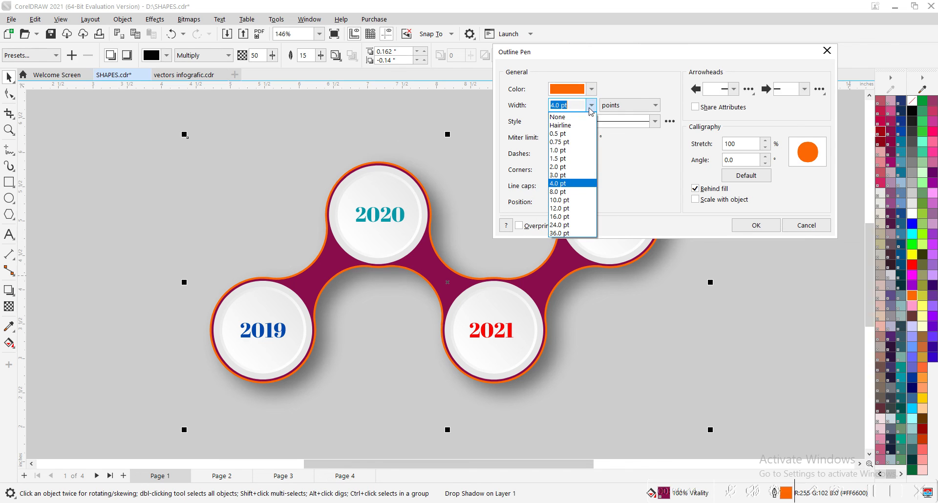
click(557, 192)
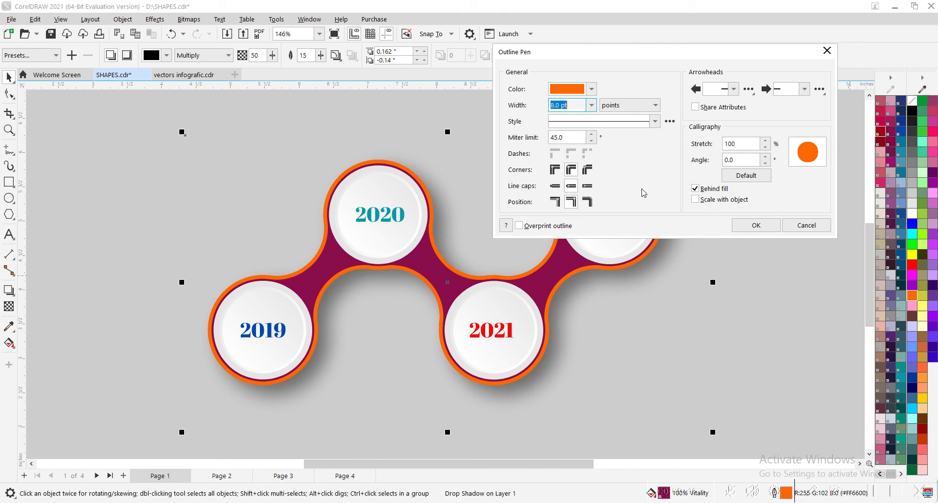
click(752, 228)
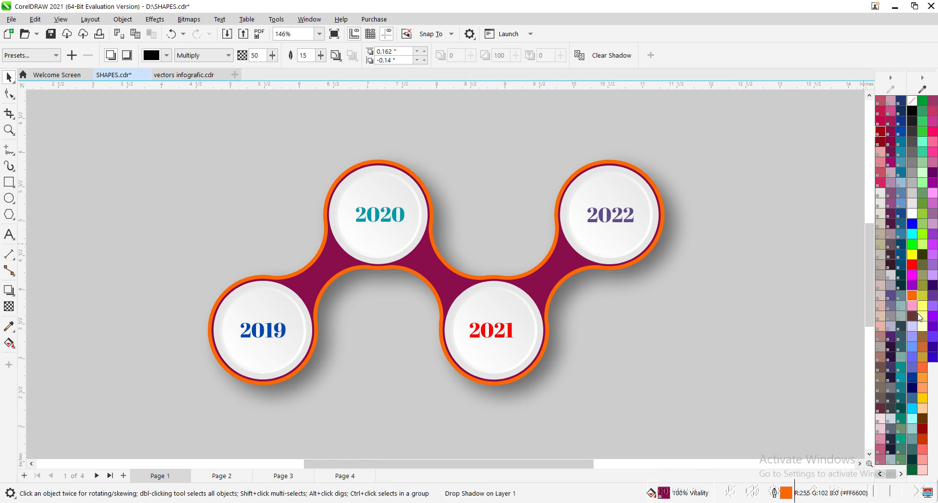
Try Glistening Grape on the zigzag shape's outline, and settle on Carnival.
right_click(894, 155)
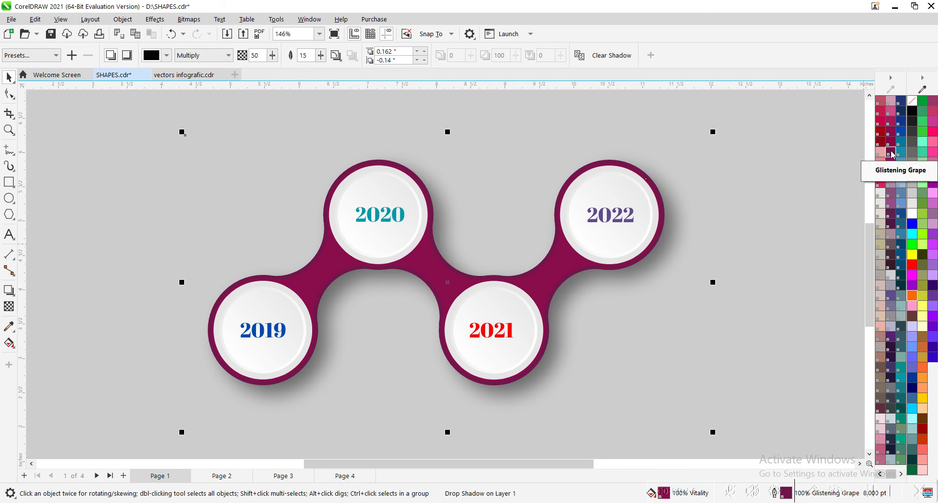
right_click(889, 113)
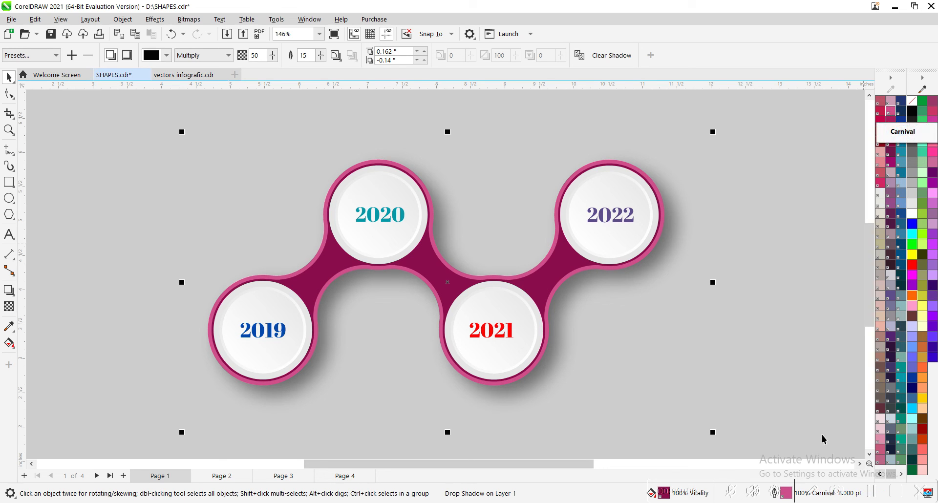
scroll(565, 323, down, 5)
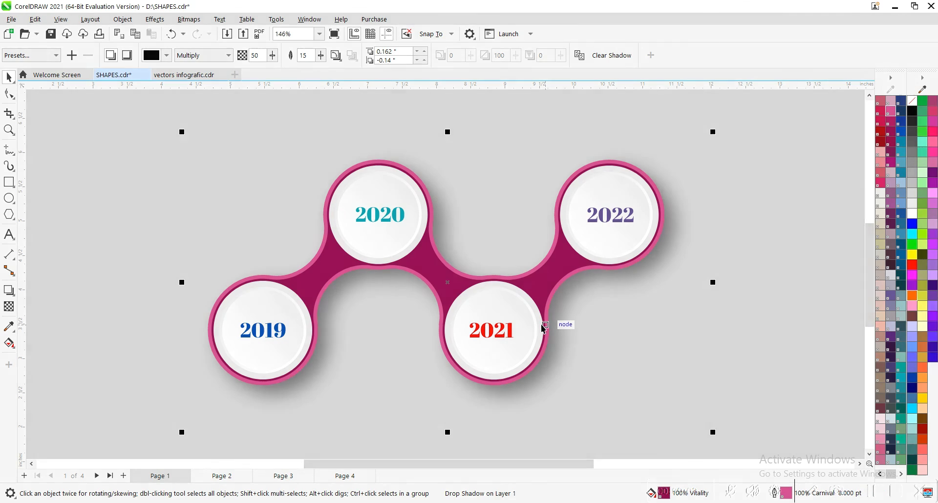
key(z)
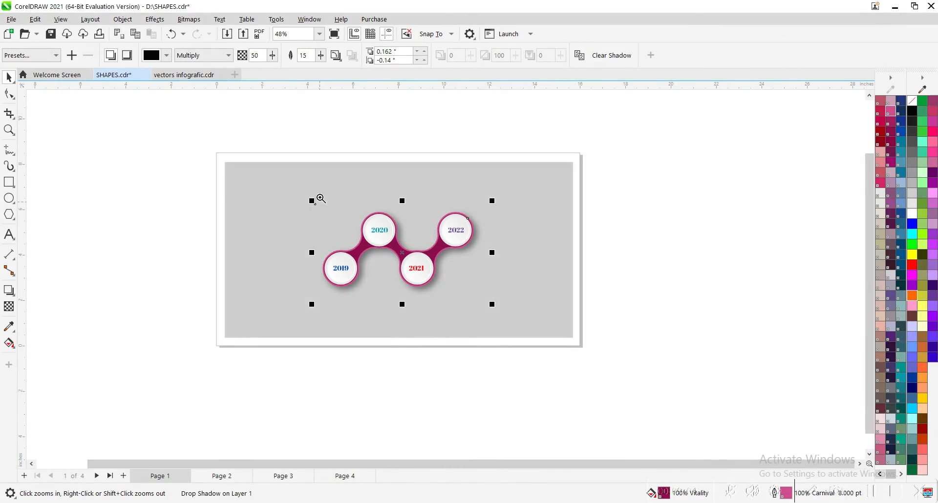
key(shift+F2)
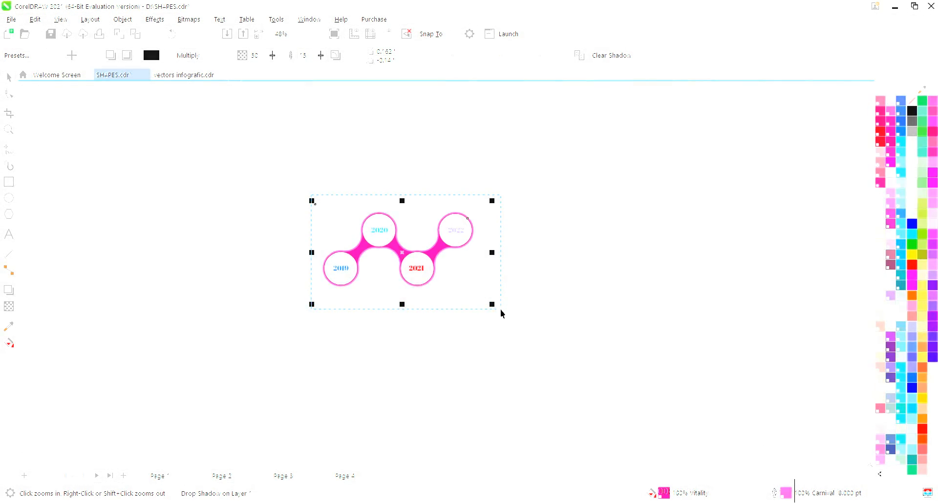